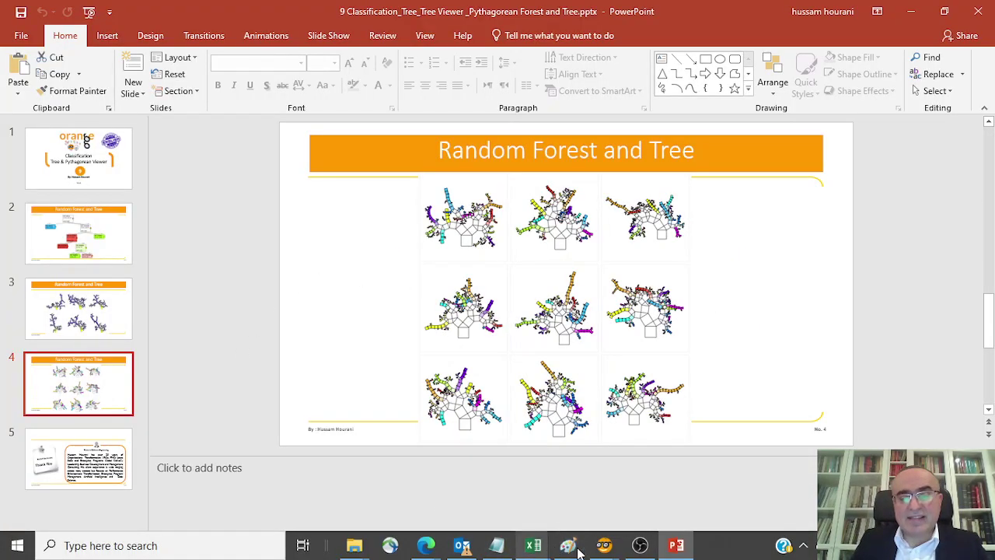
Switch to Orange, place a File widget on the empty canvas and load iris.tab into it.
{"action": "left_click", "coordinate": [555, 500]}
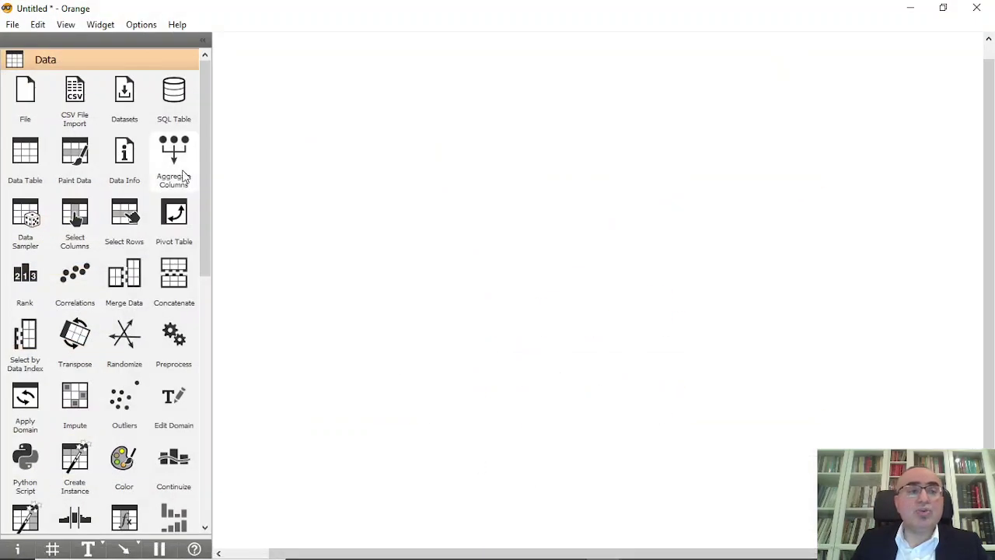
{"action": "left_click_drag", "start_coordinate": [23, 96], "coordinate": [277, 221]}
{"action": "double_click", "coordinate": [281, 222]}
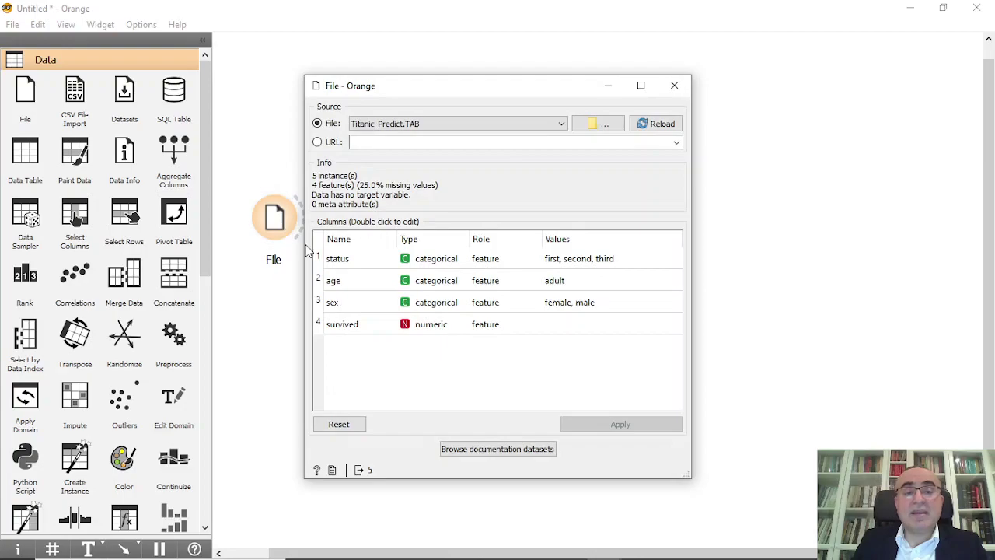
{"action": "left_click", "coordinate": [600, 129]}
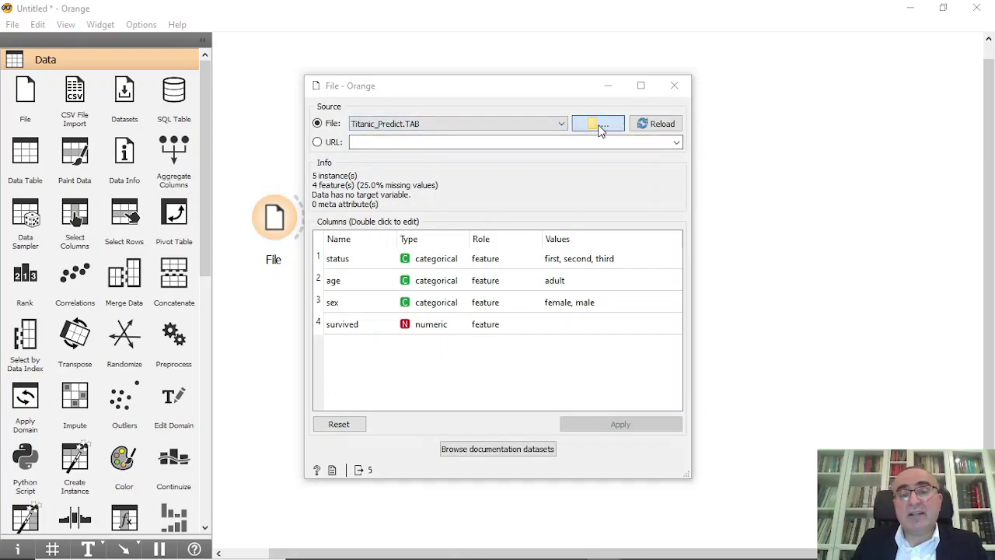
{"action": "key", "text": "Escape"}
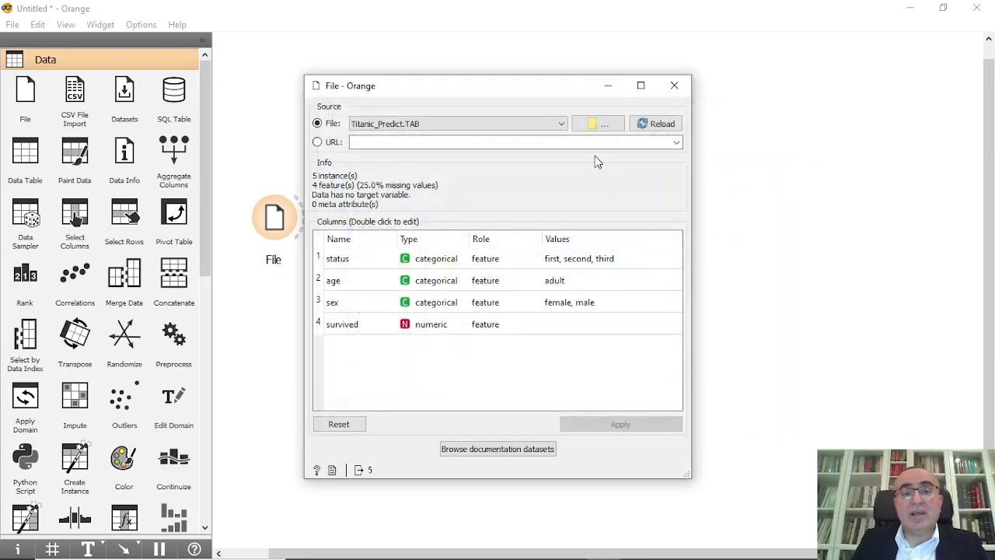
{"action": "left_click", "coordinate": [561, 124]}
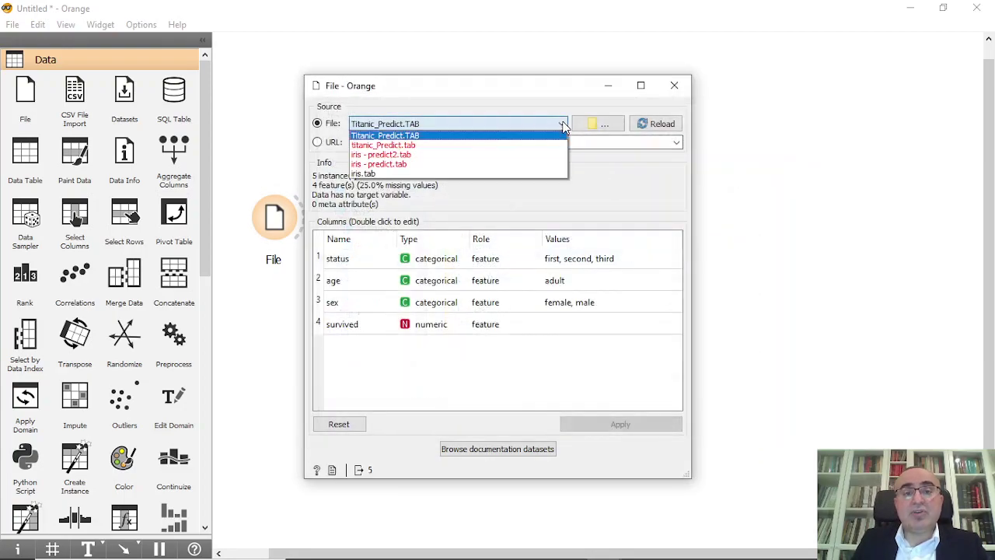
{"action": "left_click", "coordinate": [456, 173]}
Set the iris column's role to target, apply the change and close the File settings.
{"action": "double_click", "coordinate": [480, 374]}
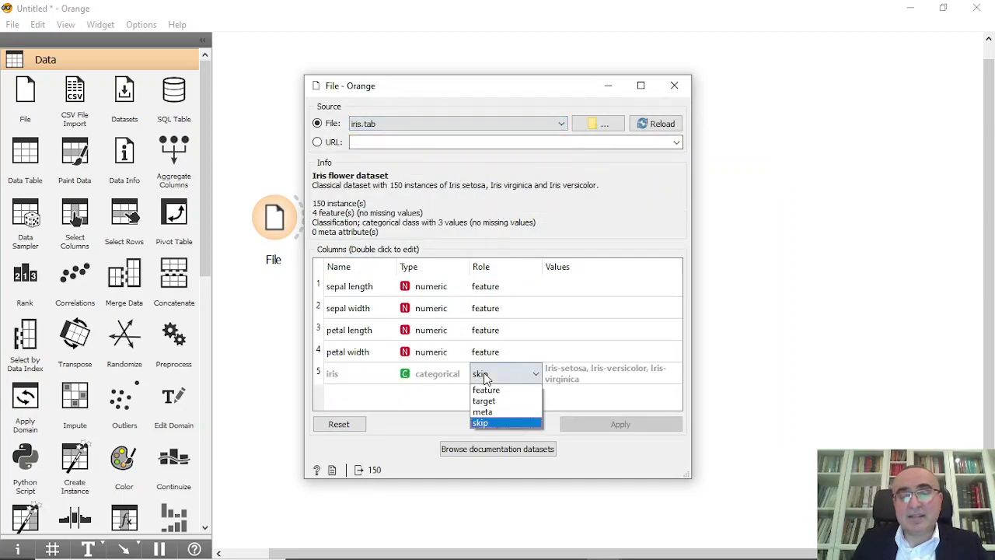
{"action": "left_click", "coordinate": [502, 400]}
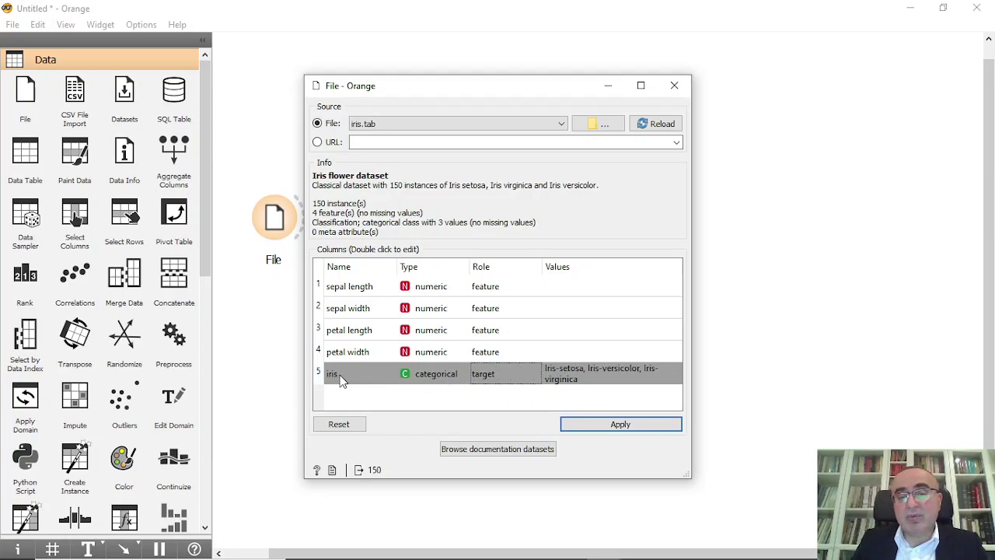
{"action": "left_click", "coordinate": [616, 424]}
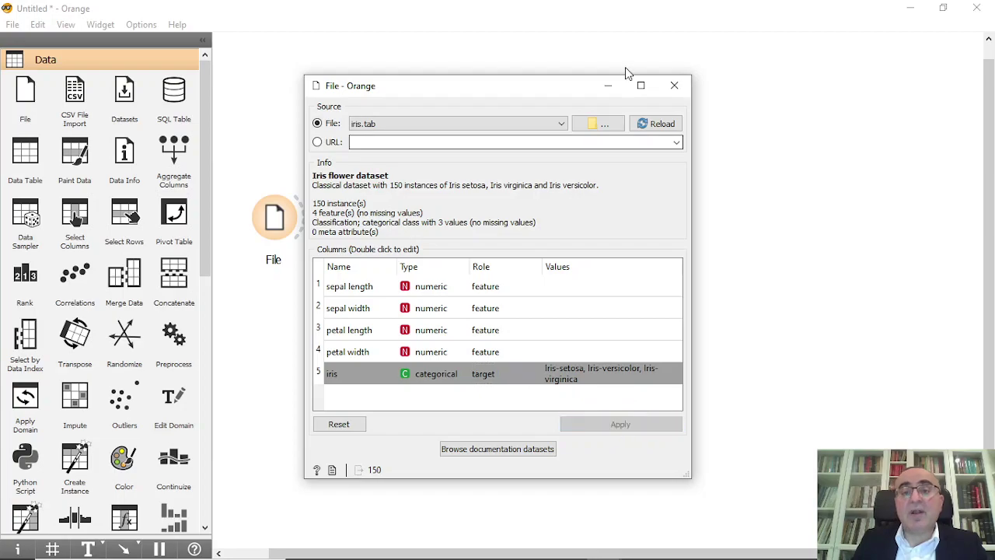
{"action": "left_click", "coordinate": [675, 86]}
Connect a Data Table widget to the File widget and review the iris records in it.
{"action": "left_click_drag", "start_coordinate": [302, 215], "coordinate": [402, 108]}
{"action": "type", "text": "data"}
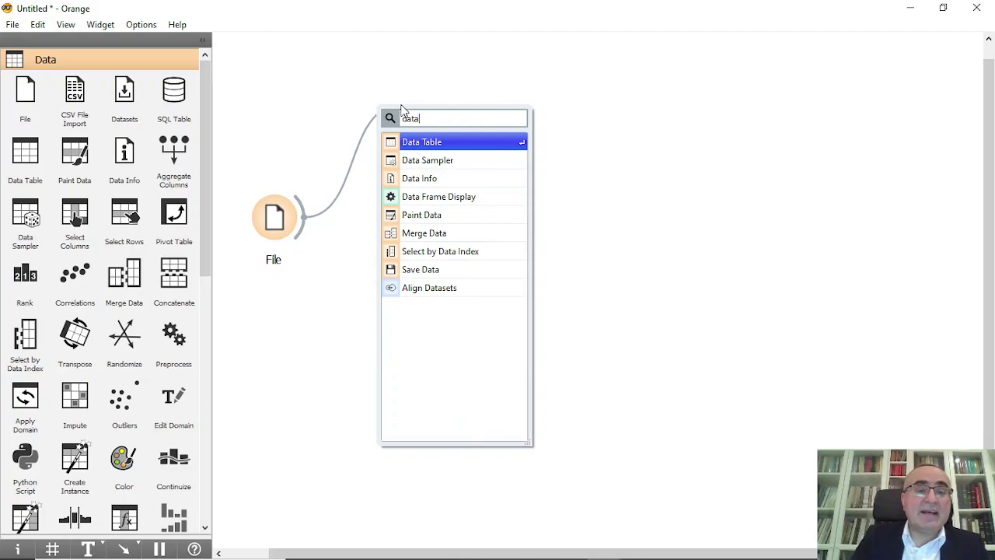
{"action": "left_click", "coordinate": [428, 142]}
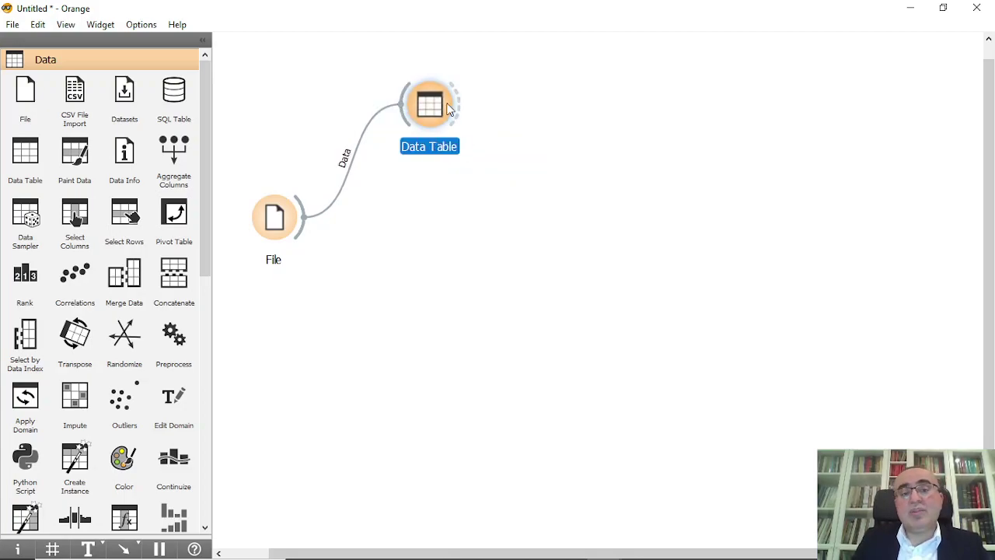
{"action": "double_click", "coordinate": [449, 109]}
{"action": "mouse_move", "coordinate": [778, 110]}
{"action": "left_mouse_down"}
{"action": "mouse_move", "coordinate": [775, 389]}
{"action": "mouse_move", "coordinate": [779, 108]}
{"action": "left_mouse_up"}
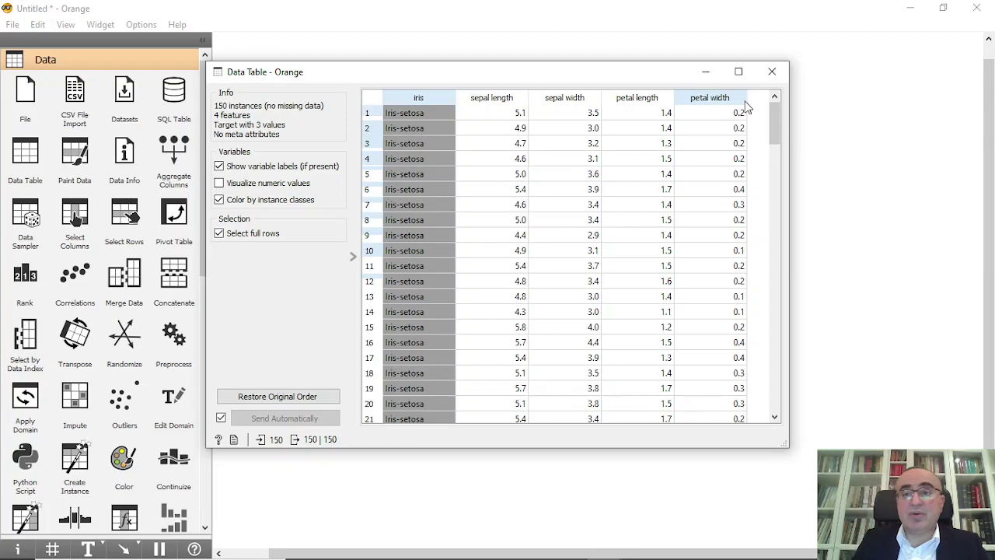
{"action": "left_click", "coordinate": [772, 72]}
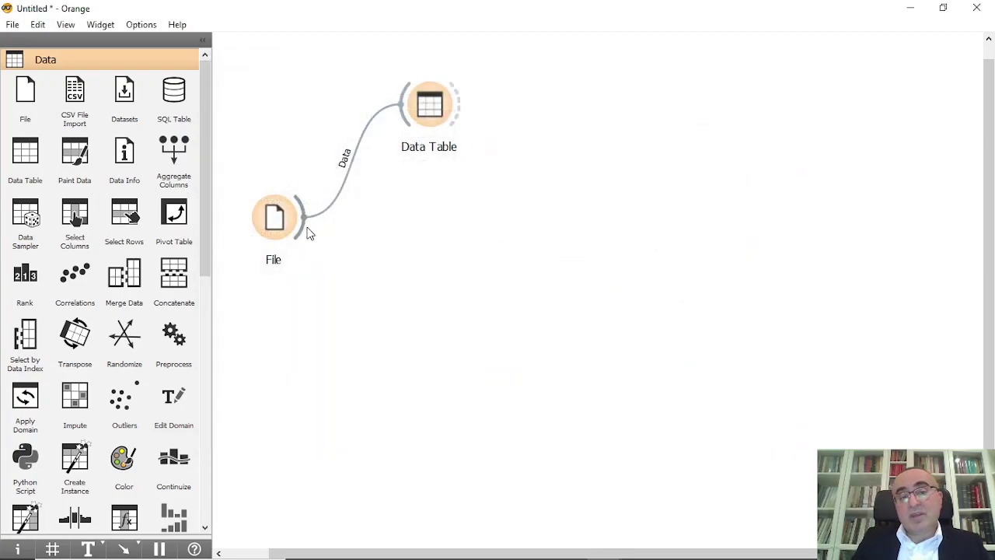
Connect a Tree widget to the File widget, place it beside File and review its default parameters.
{"action": "left_click_drag", "start_coordinate": [303, 233], "coordinate": [429, 231]}
{"action": "type", "text": "tre"}
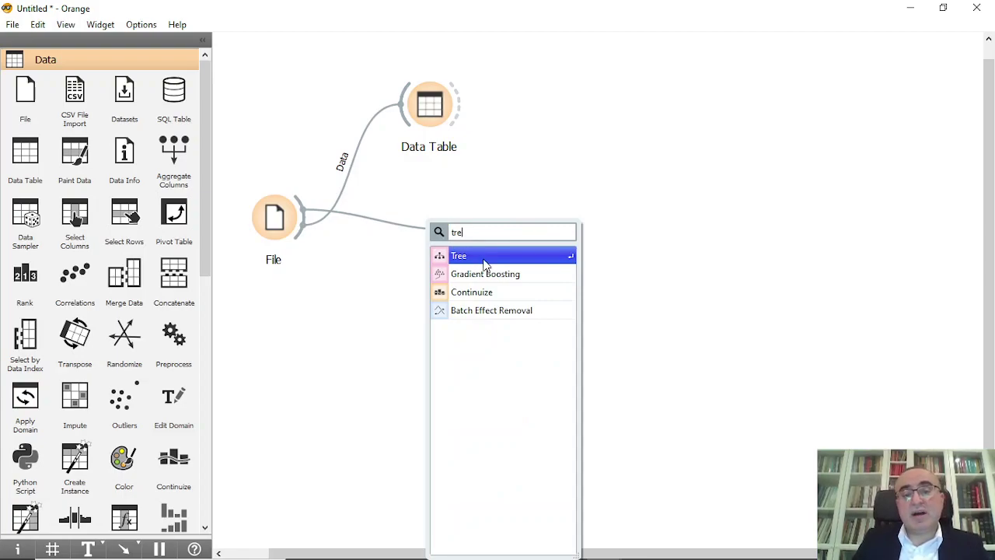
{"action": "left_click", "coordinate": [478, 258]}
{"action": "left_click_drag", "start_coordinate": [476, 233], "coordinate": [446, 229]}
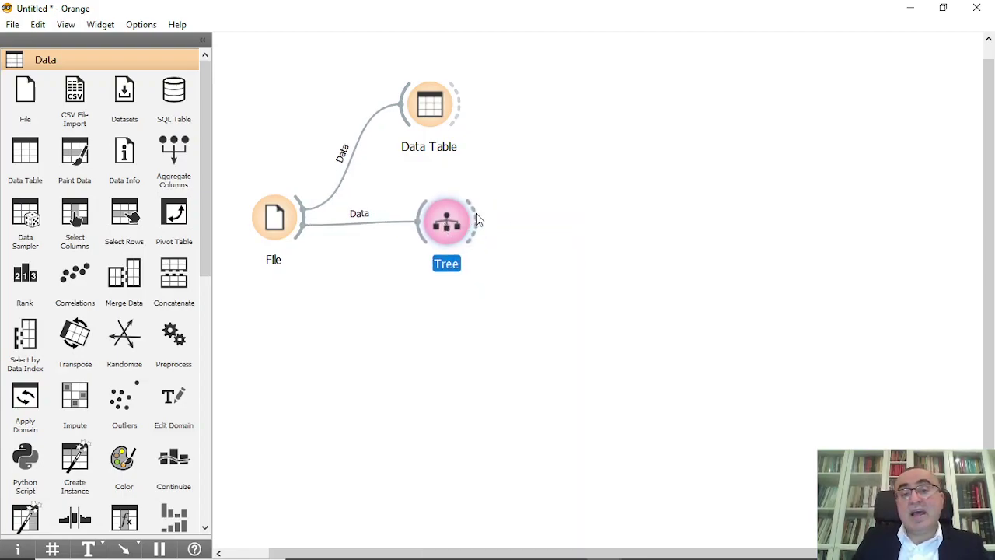
{"action": "double_click", "coordinate": [457, 224]}
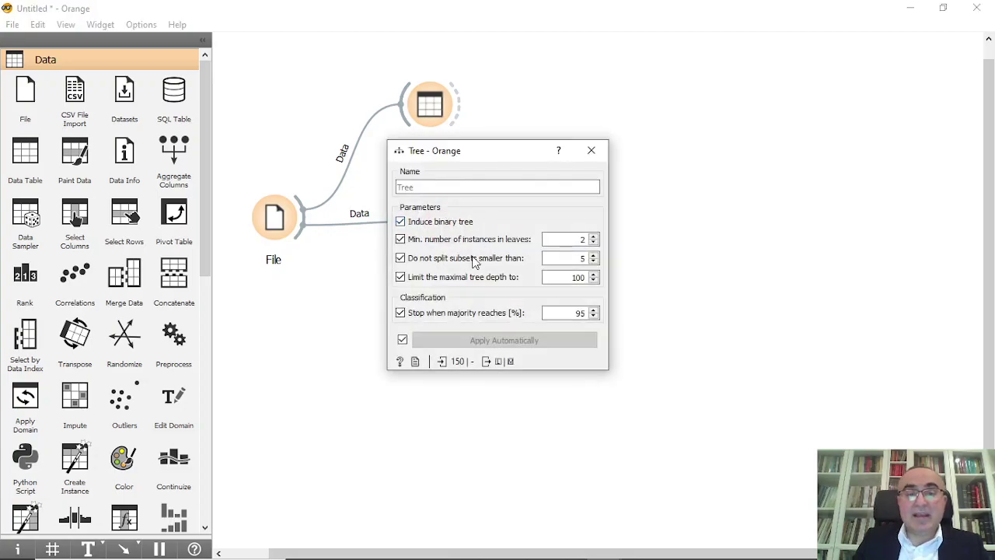
{"action": "key", "text": "Escape"}
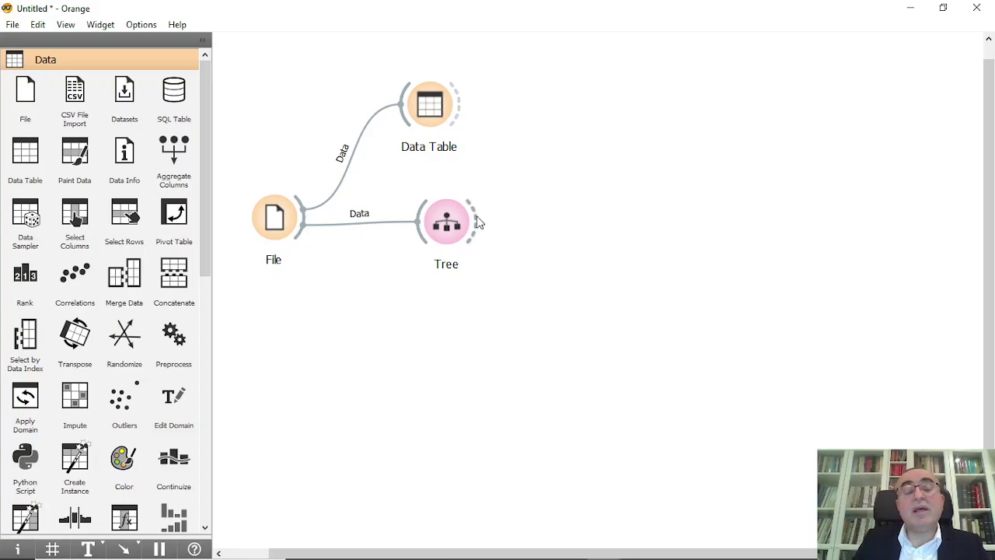
Connect a Tree Viewer to the Tree widget and select the 49/54 Iris-versicolor node in its diagram.
{"action": "left_click_drag", "start_coordinate": [478, 223], "coordinate": [625, 170]}
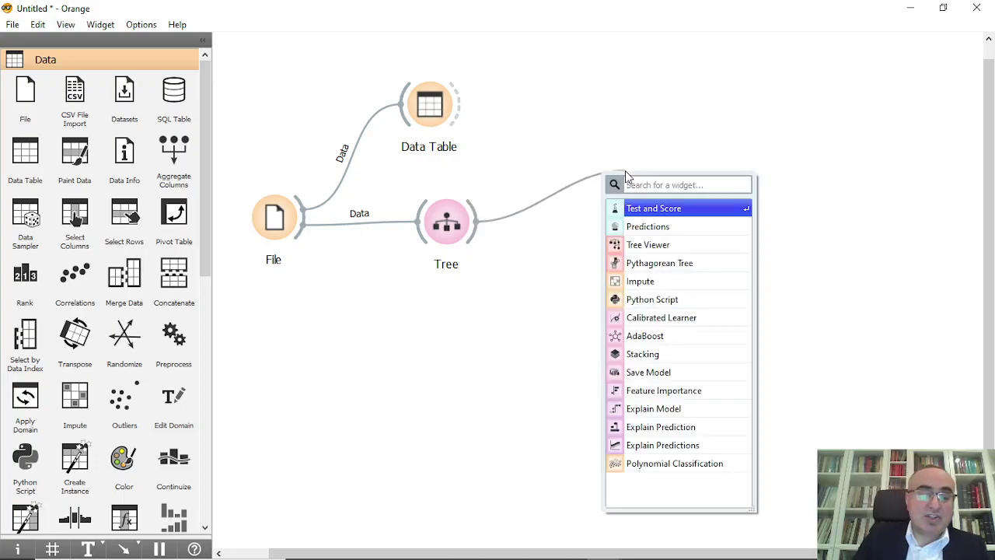
{"action": "type", "text": "tre"}
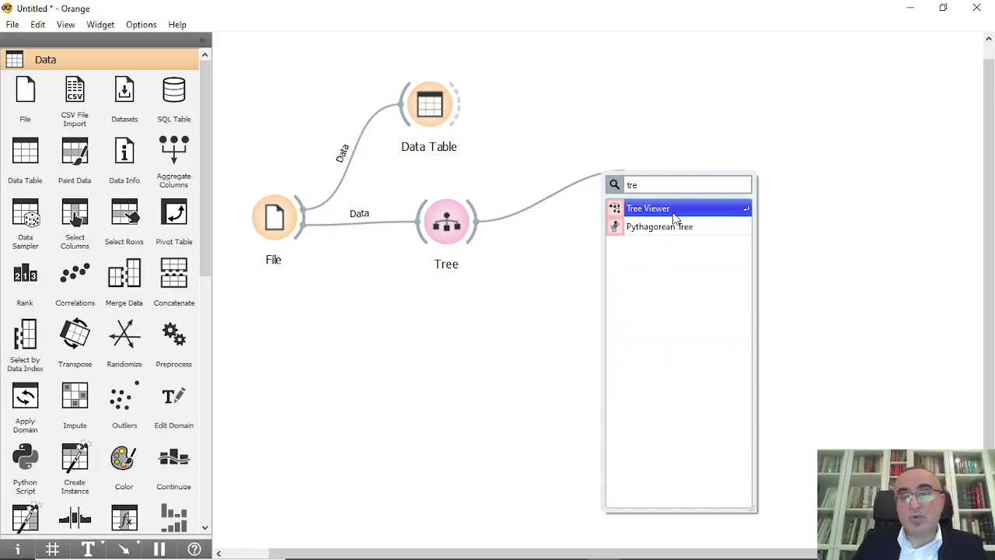
{"action": "left_click", "coordinate": [674, 210]}
{"action": "double_click", "coordinate": [661, 178]}
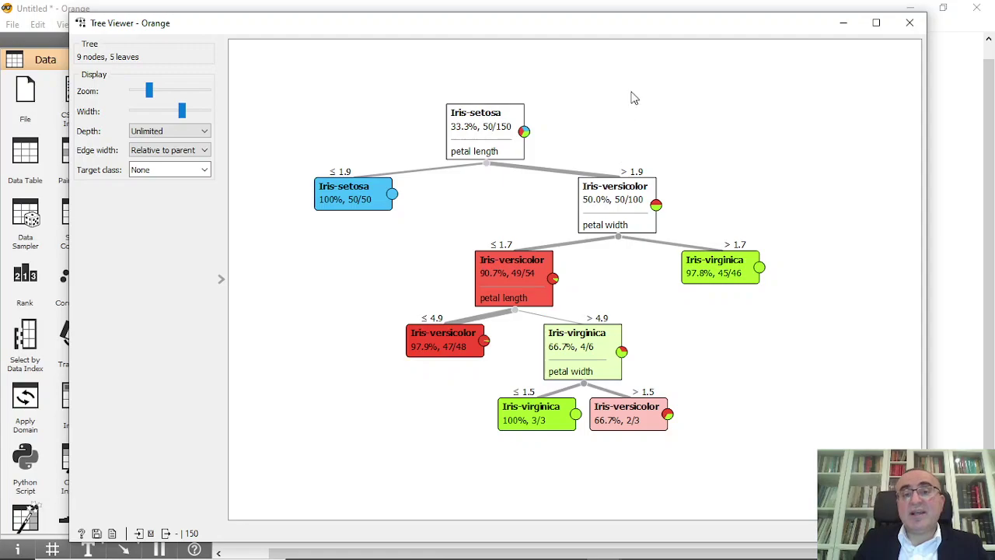
{"action": "left_click", "coordinate": [522, 289]}
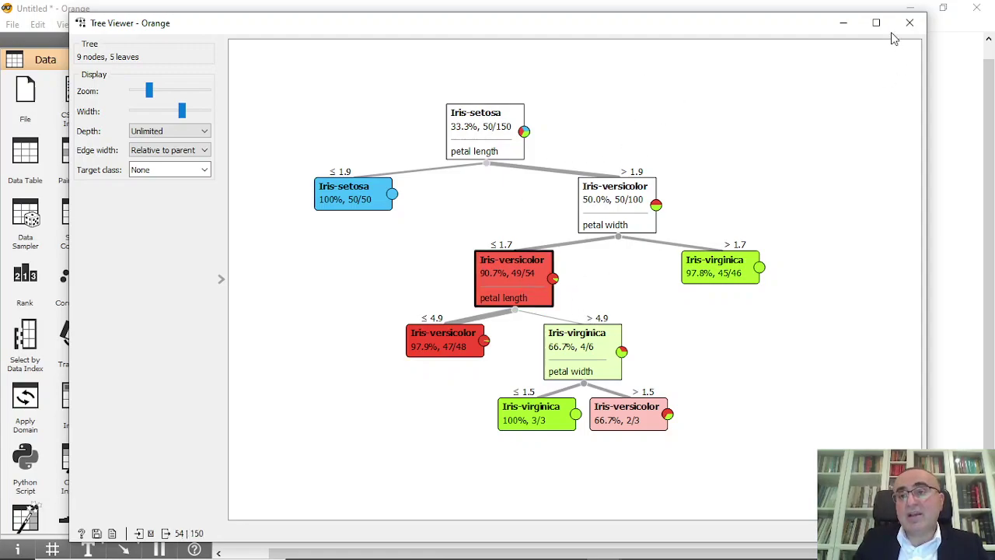
{"action": "left_click", "coordinate": [909, 23]}
Connect a second Data Table widget to the Tree Viewer's output.
{"action": "left_click_drag", "start_coordinate": [683, 167], "coordinate": [753, 159]}
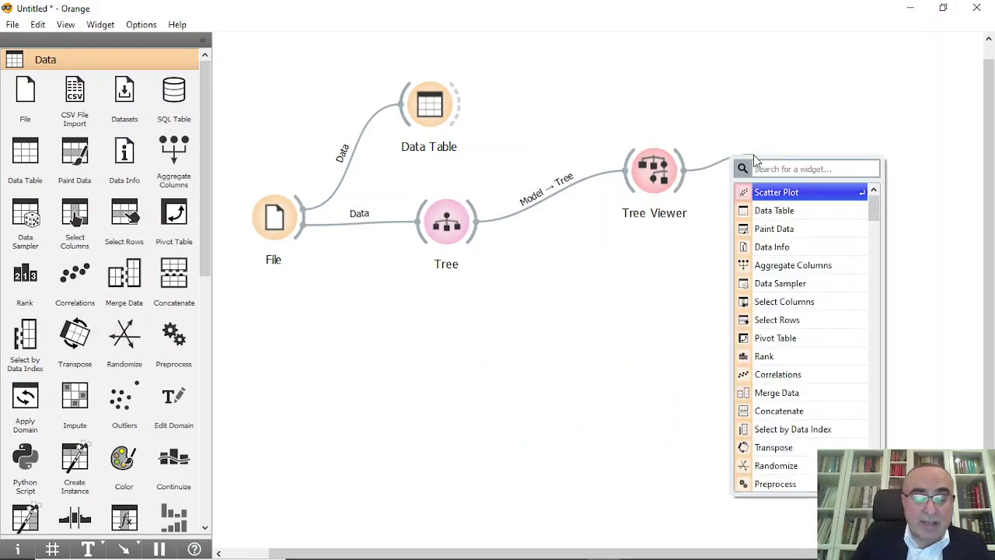
{"action": "type", "text": "data"}
{"action": "left_click", "coordinate": [772, 196]}
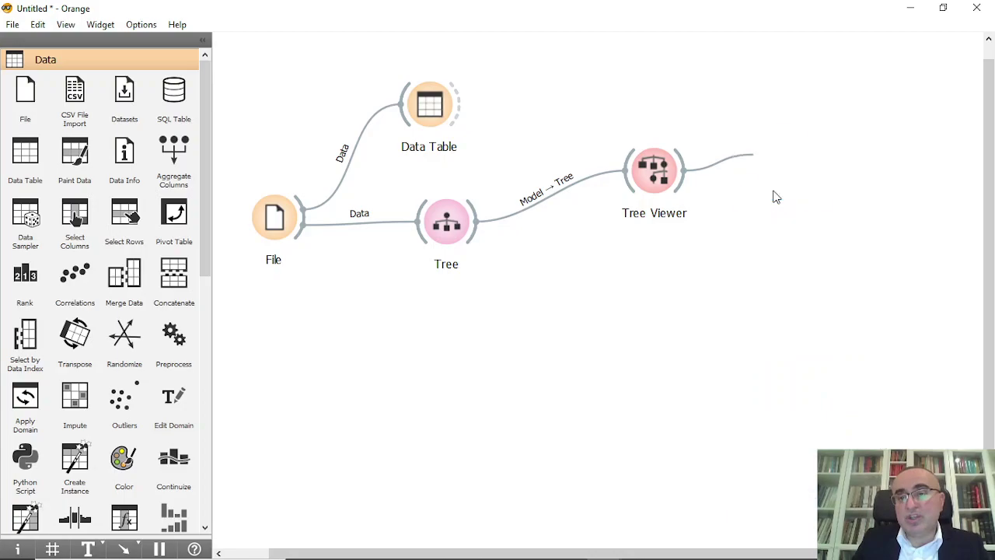
Open the Tree Viewer and its connected data table and arrange the two windows side by side.
{"action": "double_click", "coordinate": [674, 188]}
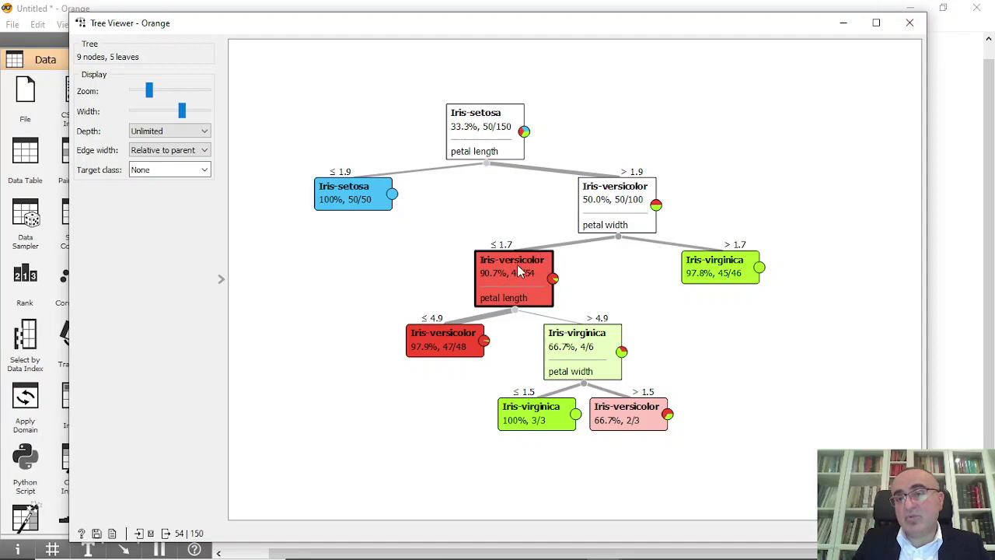
{"action": "left_click_drag", "start_coordinate": [791, 30], "coordinate": [495, 31]}
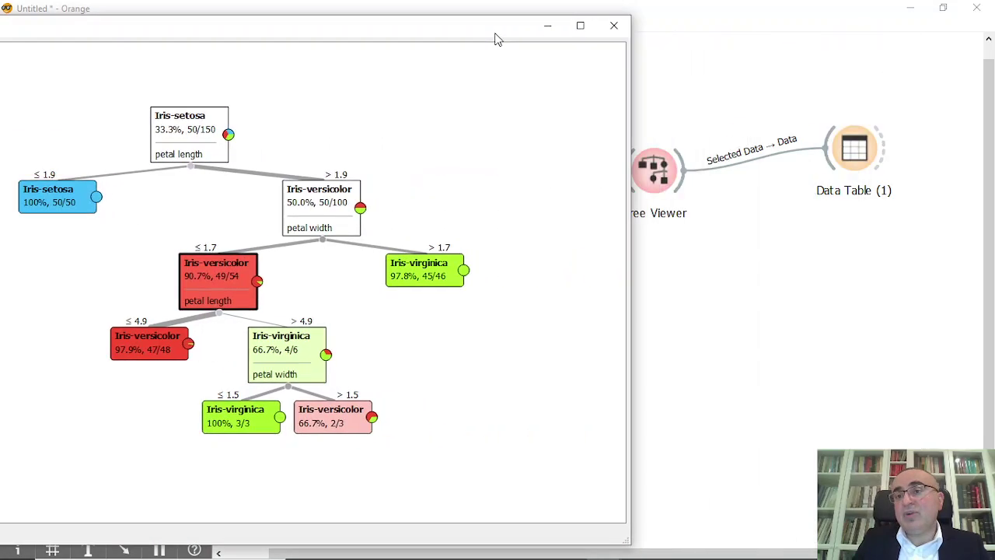
{"action": "double_click", "coordinate": [854, 149]}
{"action": "left_click_drag", "start_coordinate": [549, 78], "coordinate": [766, 85]}
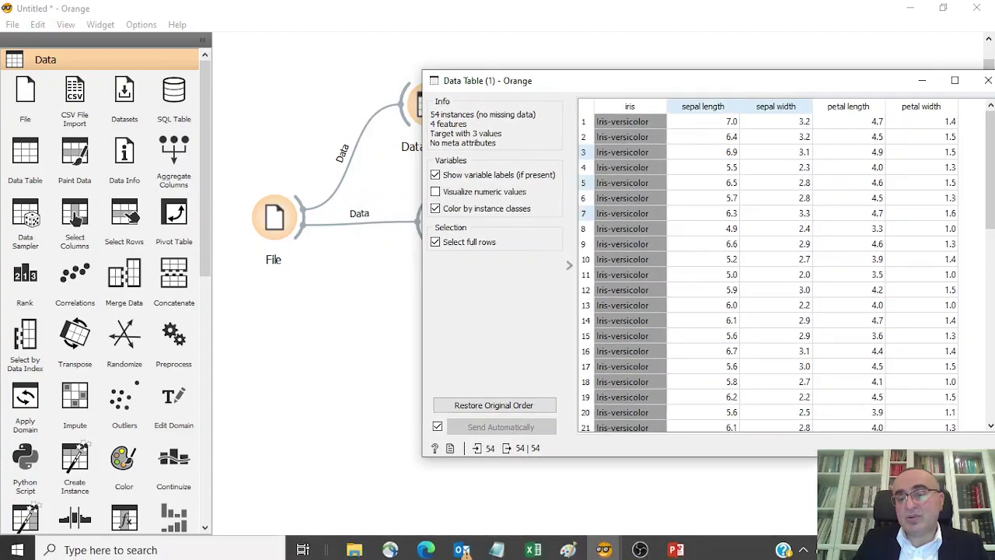
{"action": "mouse_move", "coordinate": [603, 545]}
{"action": "left_click", "coordinate": [677, 526]}
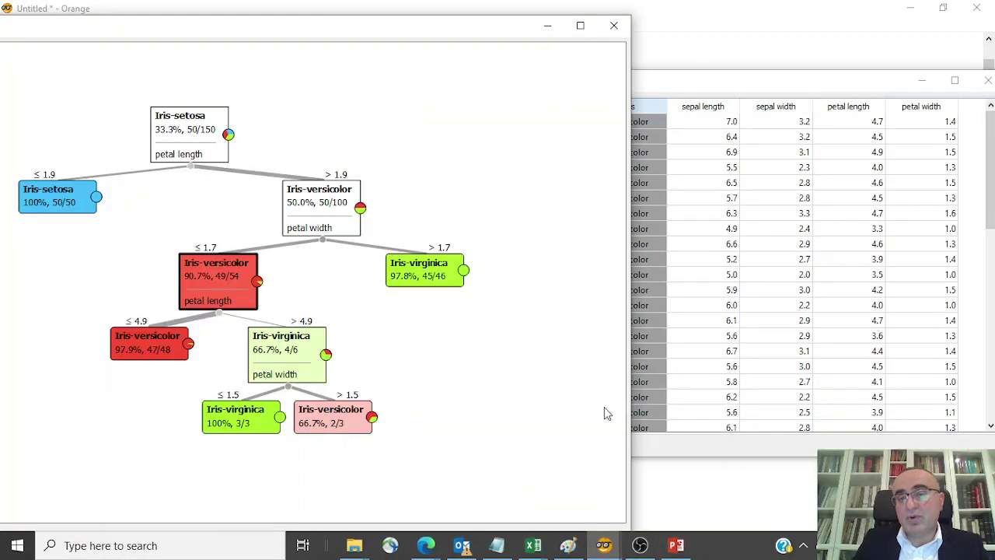
Select different tree nodes in turn, examine each node's instances in the linked data table, and close both windows.
{"action": "left_click", "coordinate": [319, 202]}
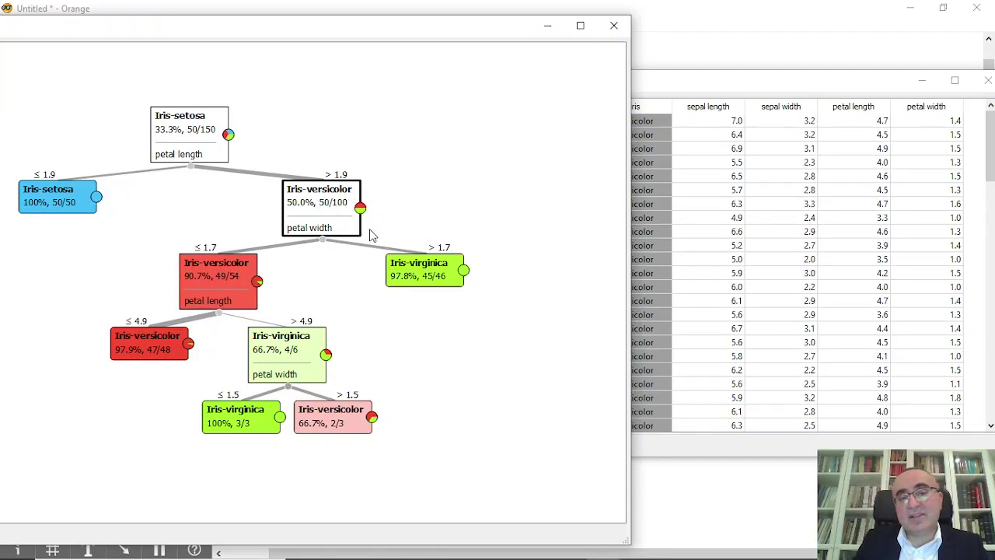
{"action": "left_click", "coordinate": [417, 274]}
{"action": "left_click", "coordinate": [189, 152]}
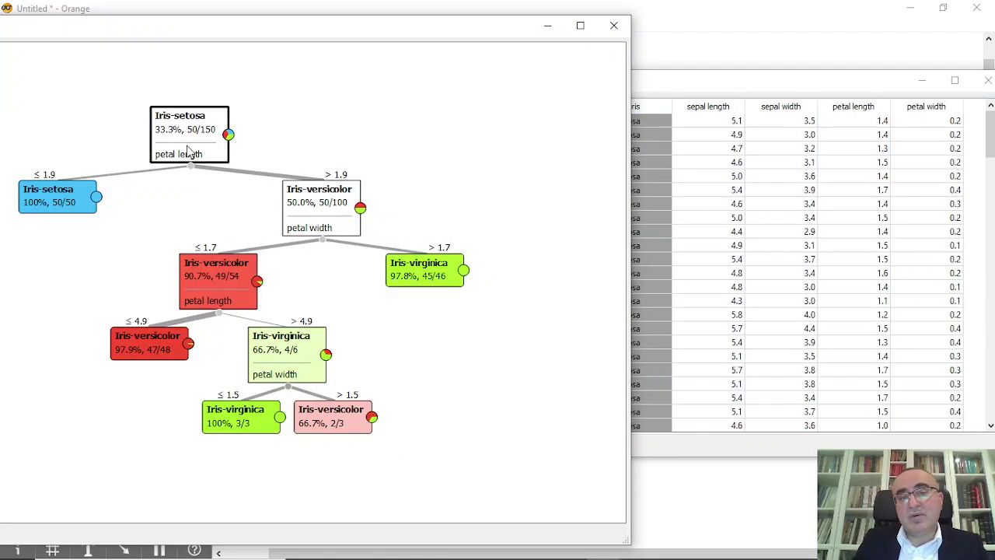
{"action": "left_click", "coordinate": [76, 199]}
{"action": "left_click", "coordinate": [333, 424]}
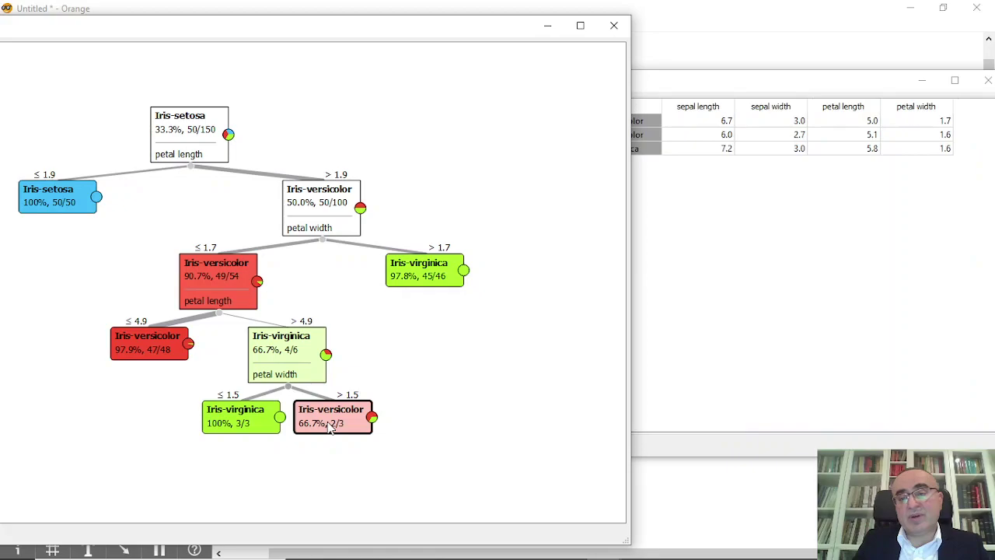
{"action": "left_click", "coordinate": [764, 93]}
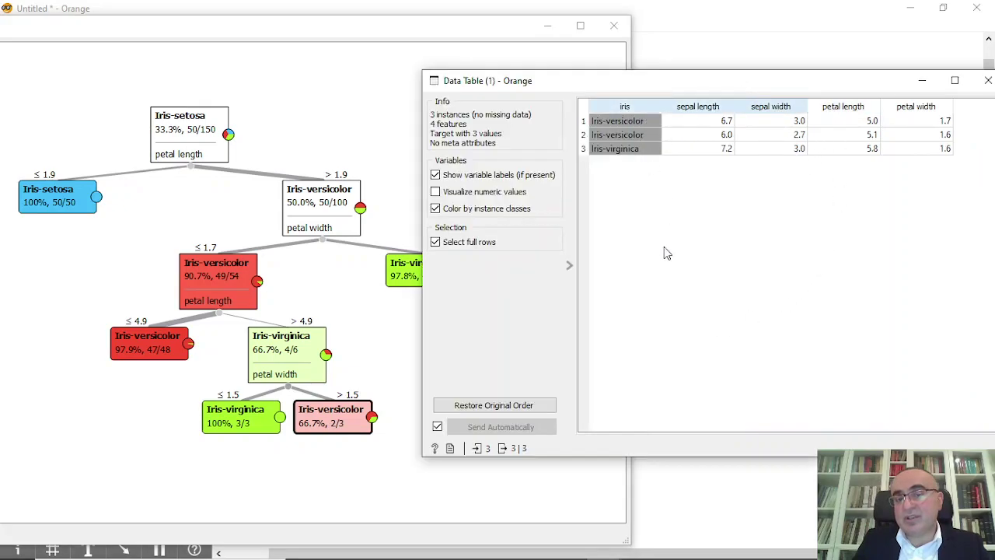
{"action": "left_click", "coordinate": [247, 416]}
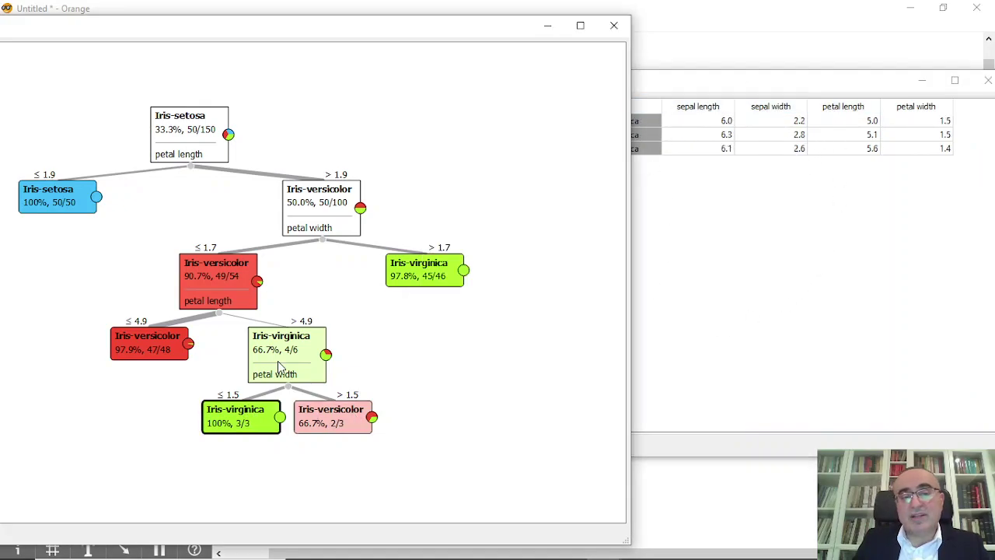
{"action": "left_click", "coordinate": [284, 354]}
{"action": "left_click", "coordinate": [221, 266]}
{"action": "left_click", "coordinate": [614, 25]}
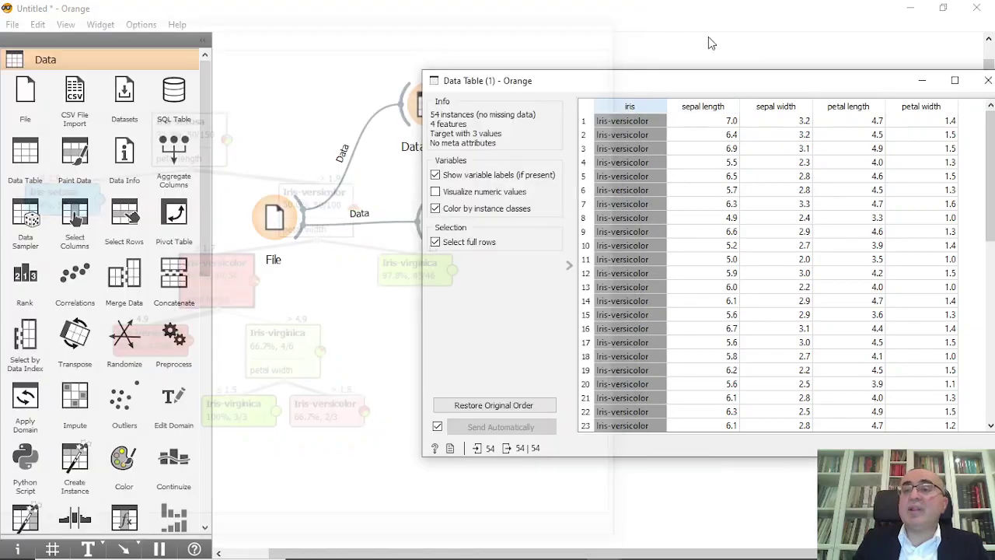
{"action": "left_click_drag", "start_coordinate": [864, 84], "coordinate": [771, 84]}
{"action": "left_click", "coordinate": [896, 80]}
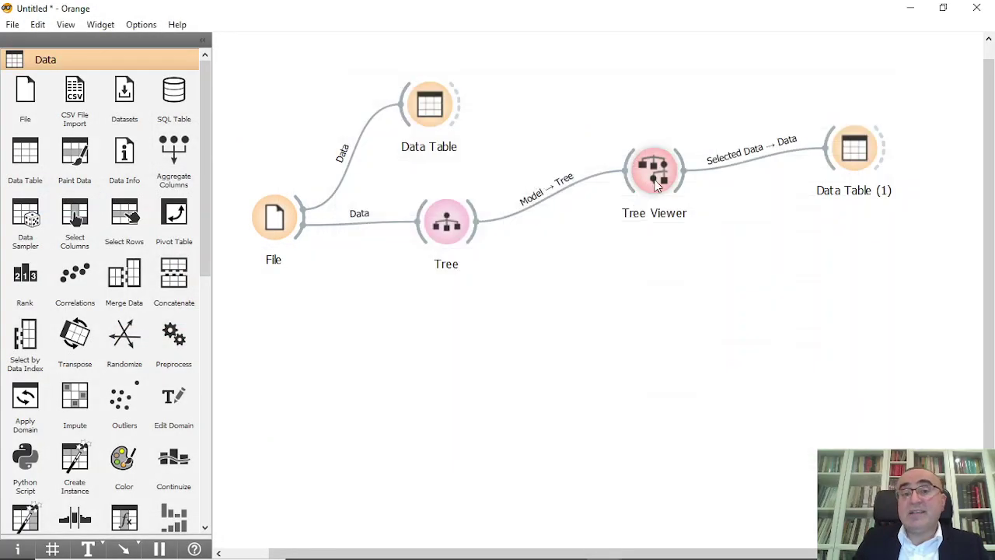
Connect a Pythagorean Tree widget to the Tree widget's model output.
{"action": "left_click_drag", "start_coordinate": [472, 242], "coordinate": [622, 259]}
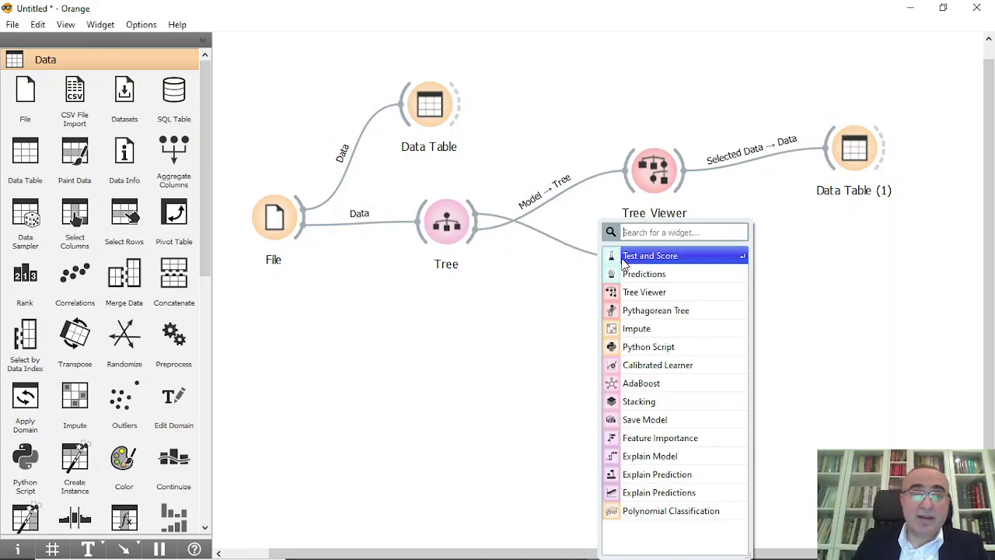
{"action": "type", "text": "py"}
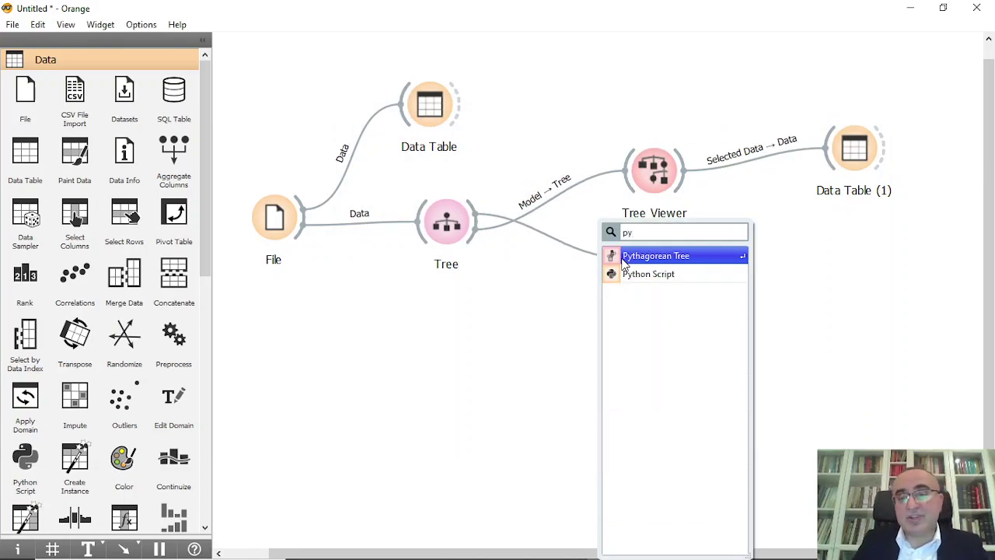
{"action": "left_click", "coordinate": [645, 257]}
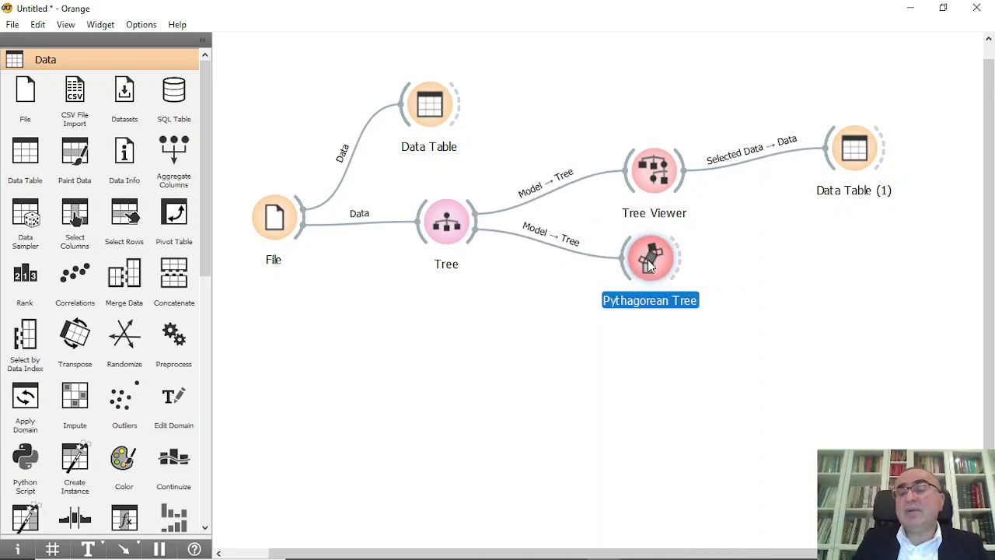
Open the Pythagorean Tree, select the large green square in its diagram, and close the window.
{"action": "double_click", "coordinate": [648, 275]}
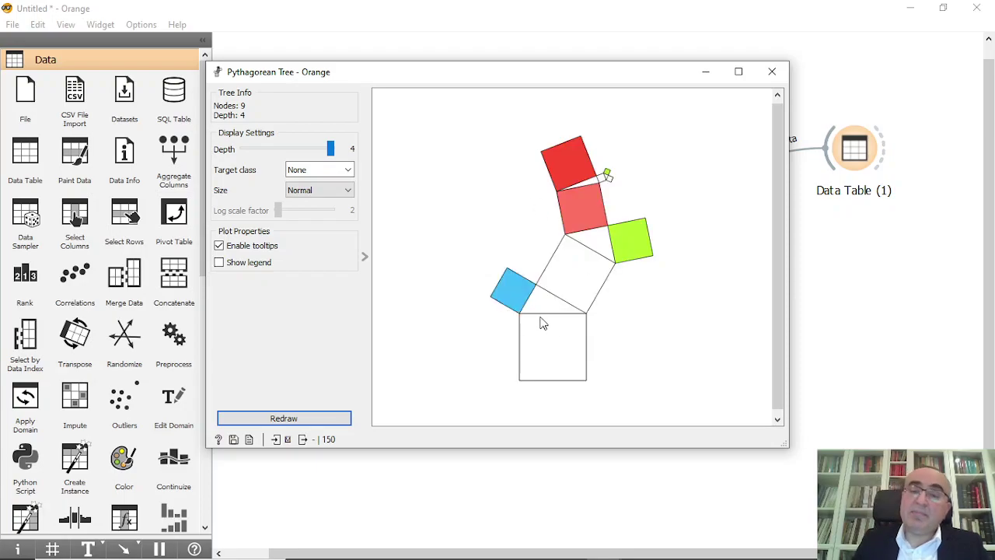
{"action": "left_click", "coordinate": [637, 242]}
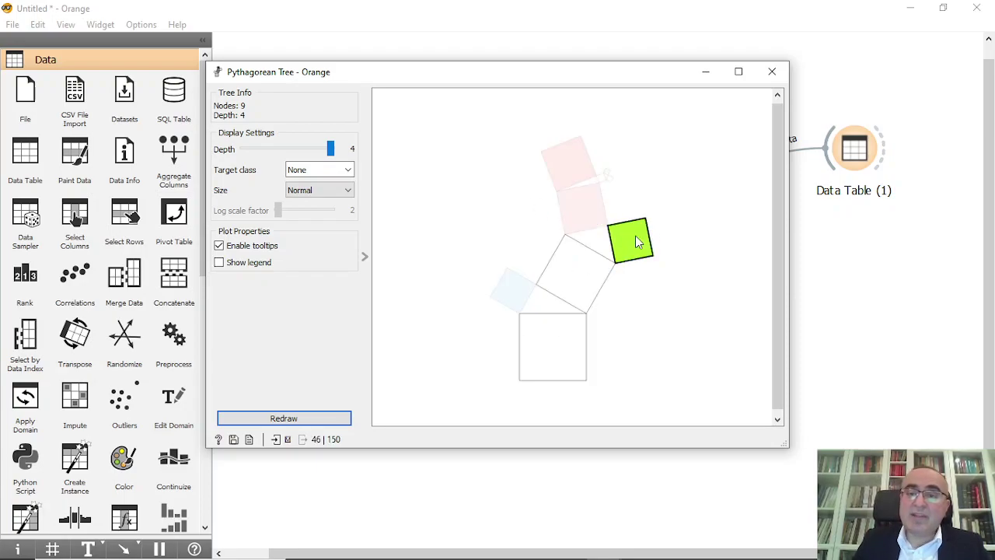
{"action": "left_click_drag", "start_coordinate": [660, 80], "coordinate": [577, 81]}
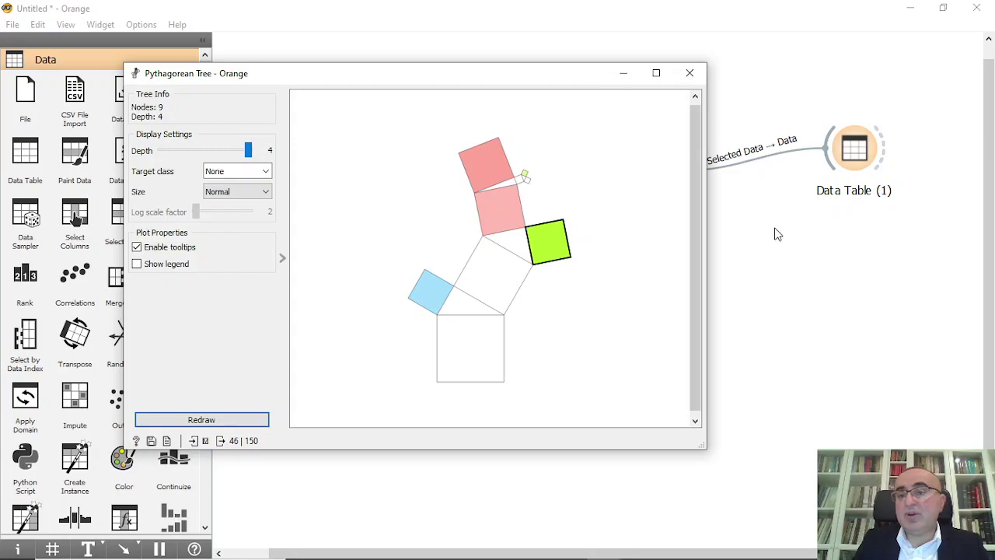
{"action": "left_click", "coordinate": [689, 75]}
Connect a third Data Table widget to the Pythagorean Tree's output.
{"action": "left_click_drag", "start_coordinate": [689, 273], "coordinate": [823, 277]}
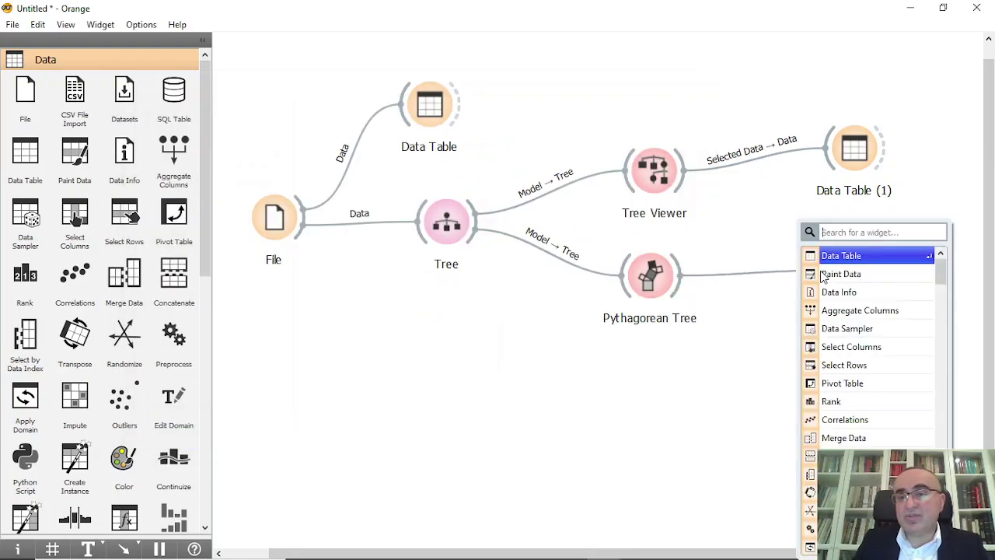
{"action": "type", "text": "data"}
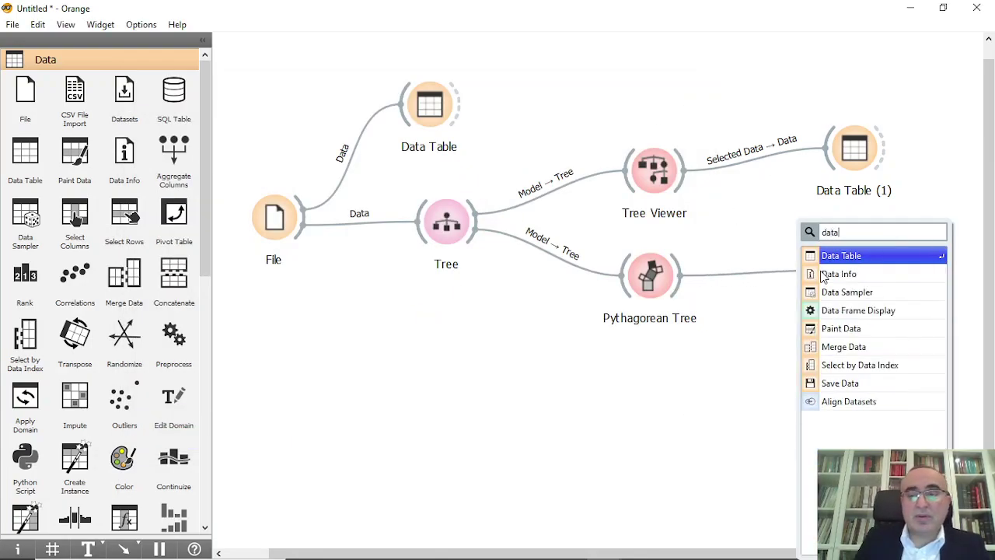
{"action": "left_click", "coordinate": [886, 253]}
Open Data Table (2) and the Pythagorean Tree and arrange the two windows side by side.
{"action": "double_click", "coordinate": [863, 266]}
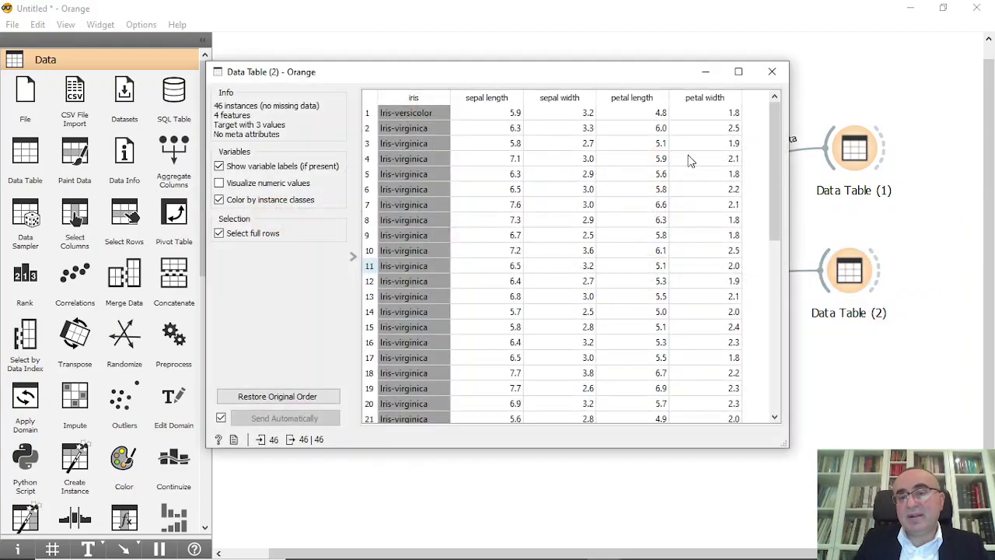
{"action": "left_click_drag", "start_coordinate": [598, 83], "coordinate": [816, 148]}
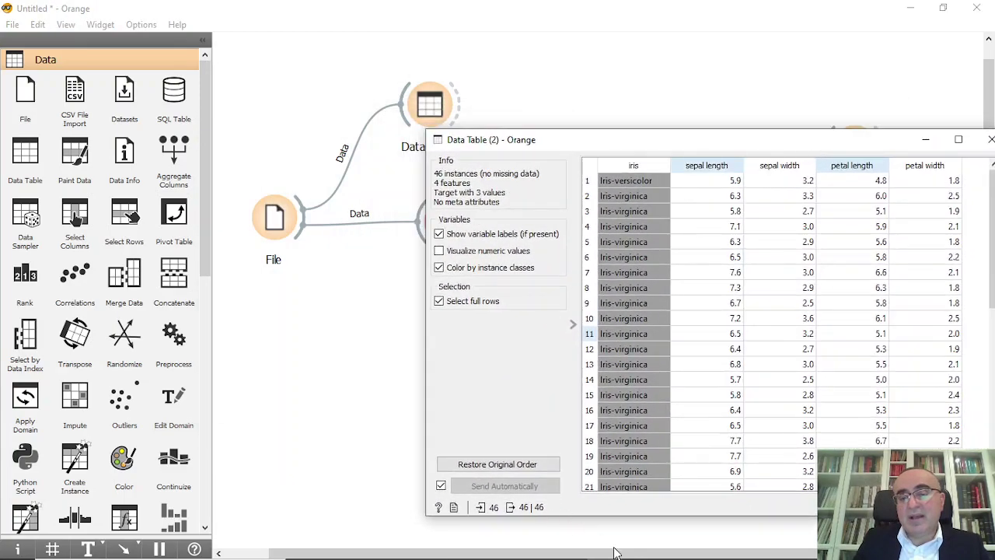
{"action": "mouse_move", "coordinate": [604, 545]}
{"action": "left_click", "coordinate": [612, 478]}
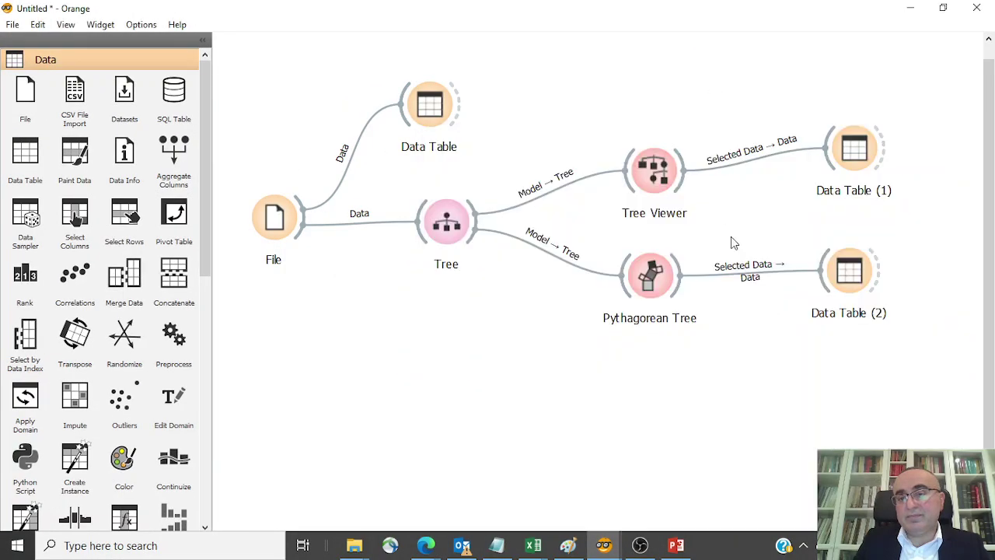
{"action": "double_click", "coordinate": [649, 270]}
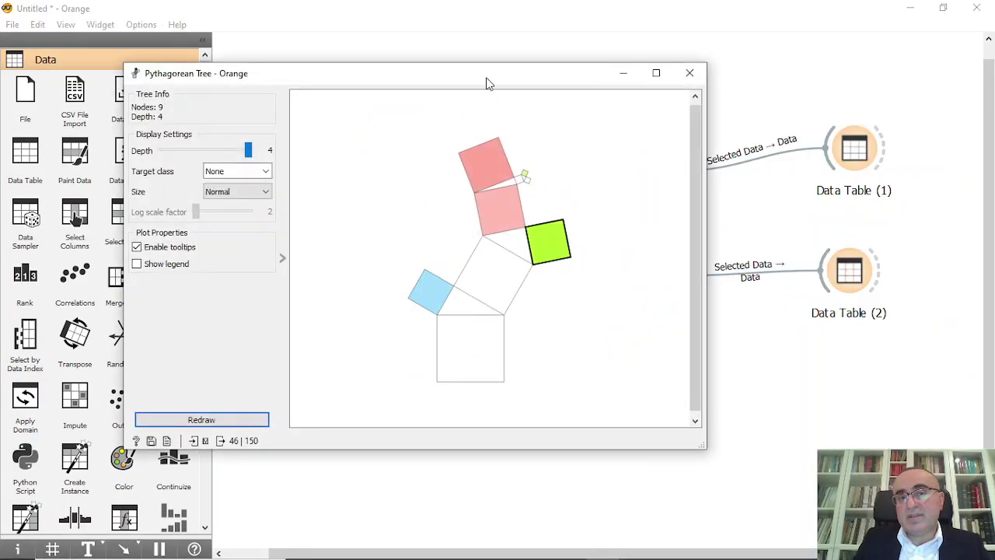
{"action": "left_click_drag", "start_coordinate": [487, 83], "coordinate": [387, 109]}
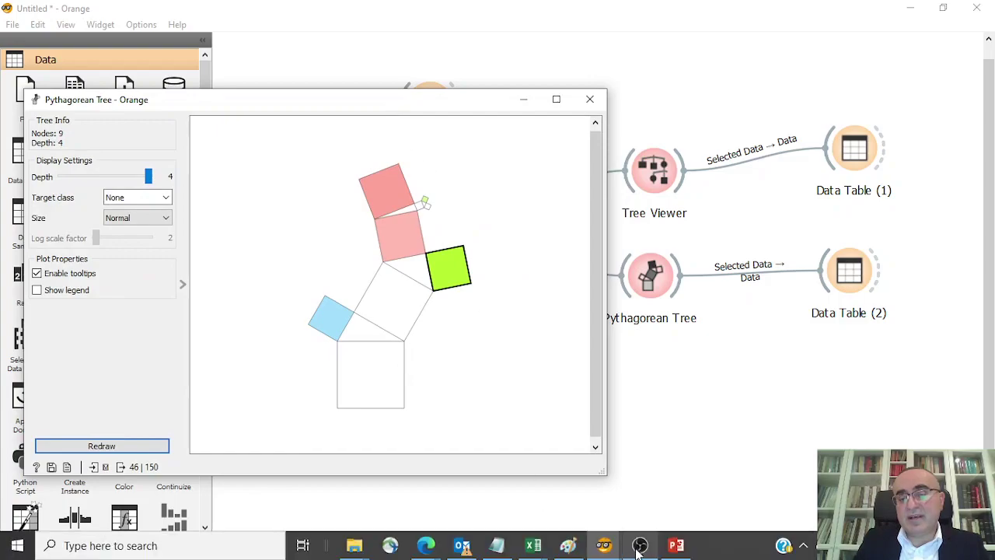
{"action": "left_click", "coordinate": [604, 545]}
{"action": "left_click", "coordinate": [832, 482]}
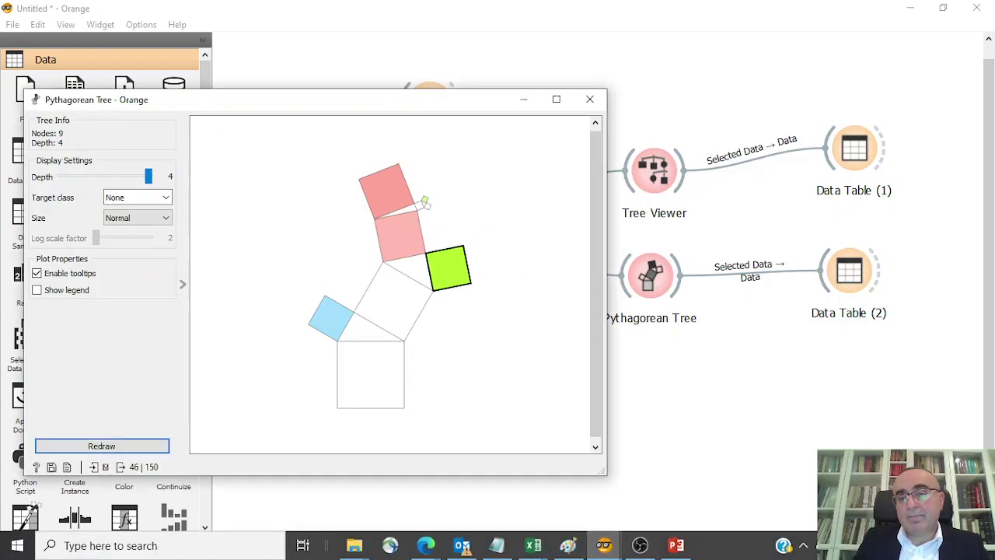
{"action": "left_click", "coordinate": [604, 547]}
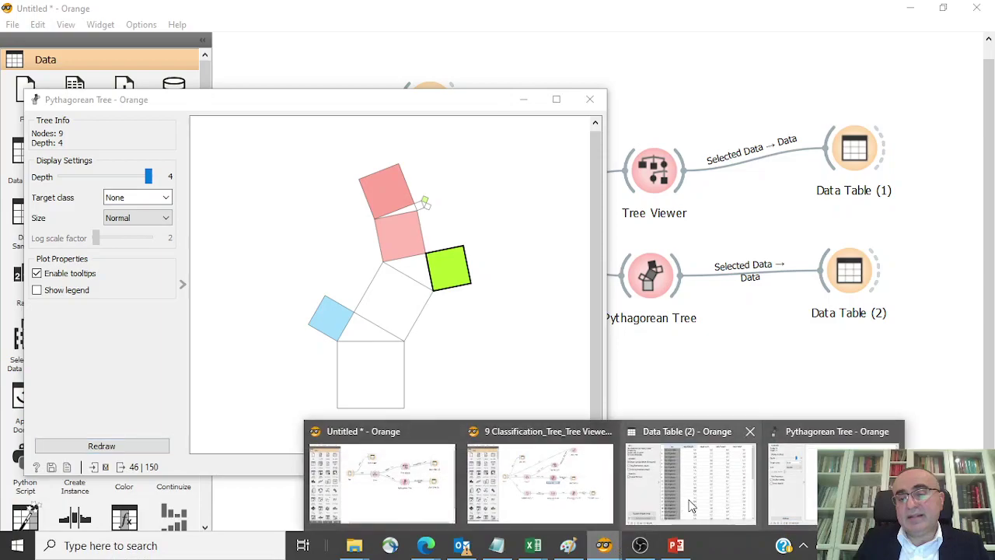
{"action": "left_click", "coordinate": [675, 479]}
{"action": "left_click", "coordinate": [325, 115]}
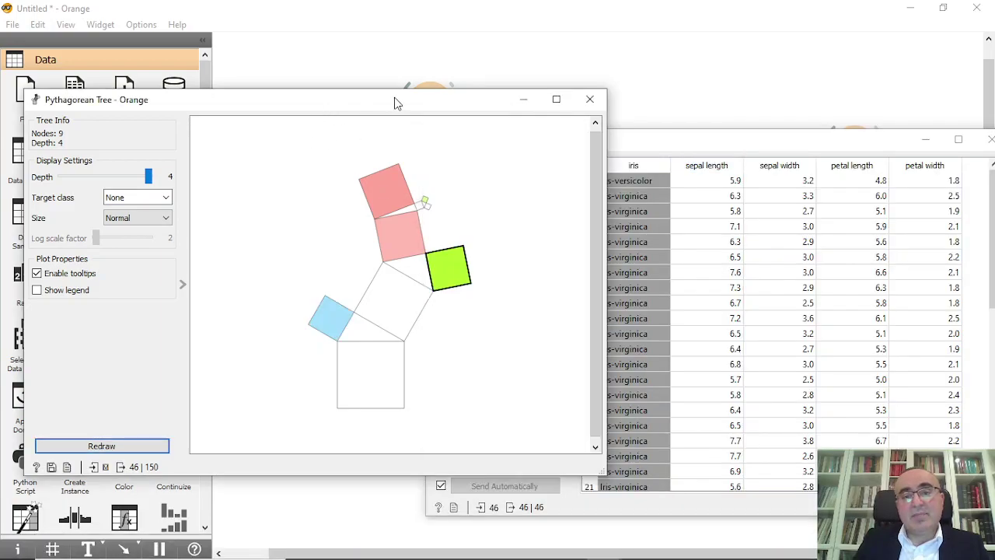
{"action": "left_click_drag", "start_coordinate": [395, 102], "coordinate": [254, 110]}
Select different squares of the Pythagorean Tree in turn, examine their instances in the linked data table, and close both windows.
{"action": "left_click", "coordinate": [240, 389]}
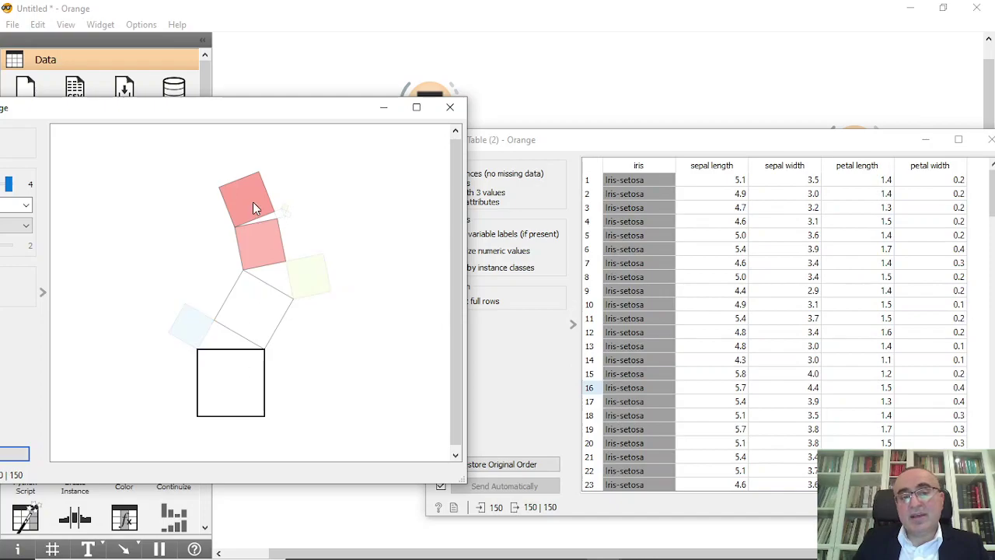
{"action": "left_click", "coordinate": [253, 203]}
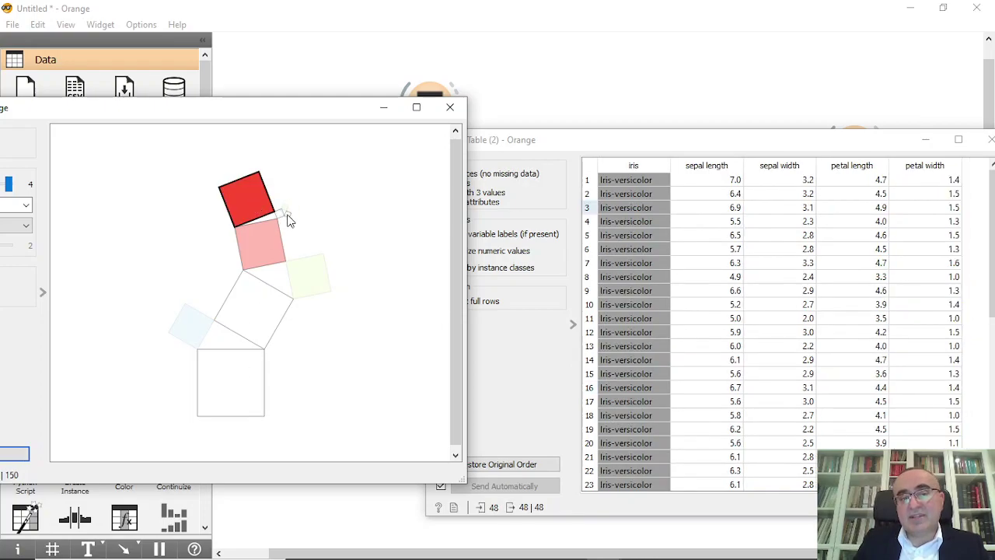
{"action": "left_click", "coordinate": [286, 215]}
{"action": "left_click", "coordinate": [280, 214]}
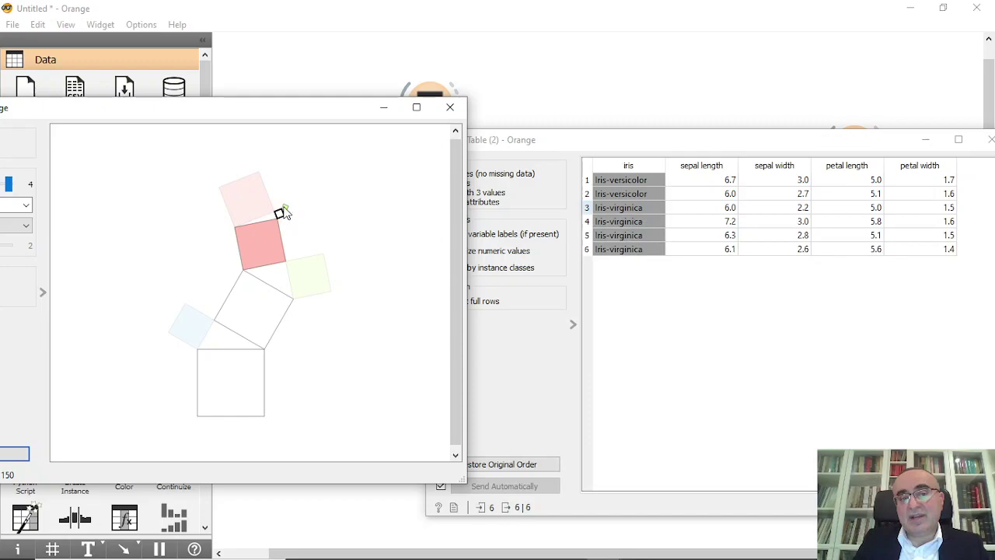
{"action": "left_click", "coordinate": [285, 208]}
{"action": "left_click", "coordinate": [269, 238]}
{"action": "left_click", "coordinate": [257, 307]}
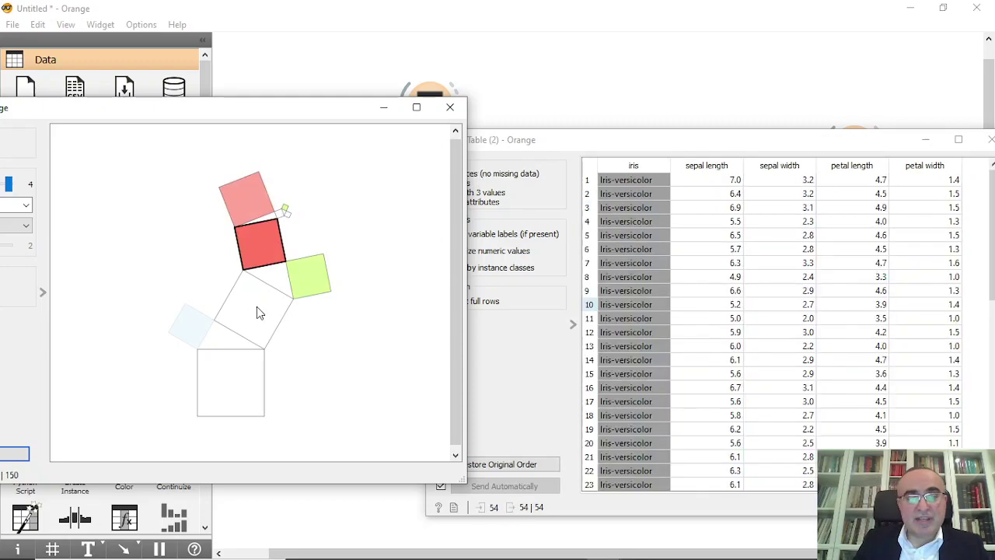
{"action": "left_click", "coordinate": [249, 377]}
{"action": "left_click", "coordinate": [191, 325]}
{"action": "left_click", "coordinate": [258, 315]}
{"action": "left_click", "coordinate": [311, 278]}
{"action": "left_click", "coordinate": [260, 238]}
{"action": "left_click", "coordinate": [449, 106]}
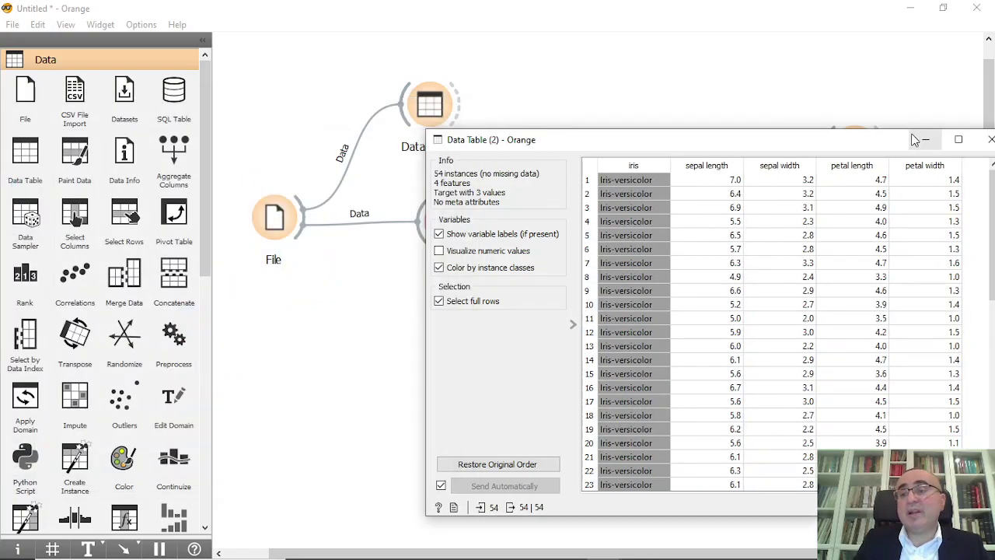
{"action": "left_click_drag", "start_coordinate": [895, 142], "coordinate": [823, 132]}
{"action": "left_click", "coordinate": [912, 136]}
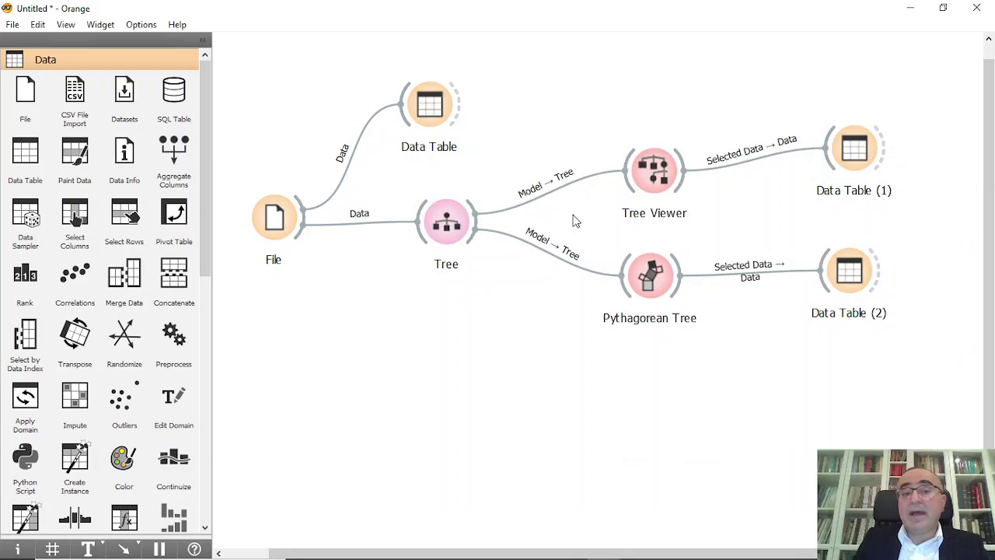
Connect a Random Forest widget to the File widget and place it below the Tree widget.
{"action": "left_click_drag", "start_coordinate": [303, 239], "coordinate": [436, 357]}
{"action": "type", "text": "ran"}
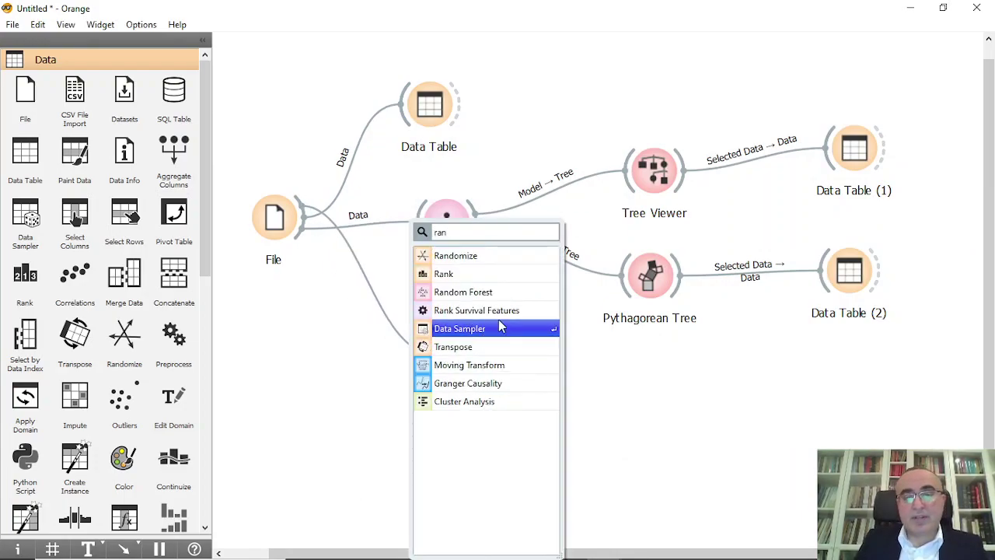
{"action": "left_click", "coordinate": [444, 293]}
{"action": "left_click_drag", "start_coordinate": [464, 356], "coordinate": [445, 356]}
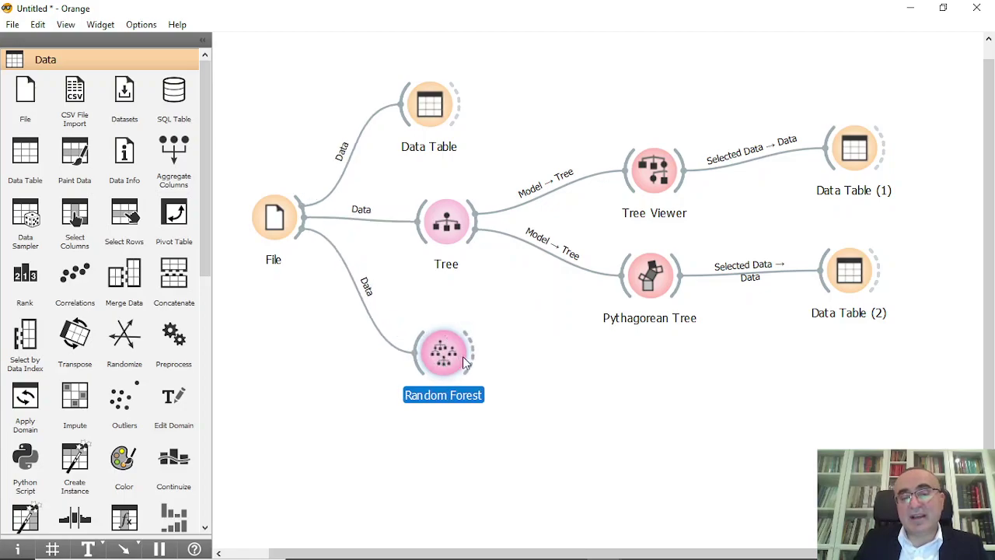
Connect a Pythagorean Forest widget to the Random Forest's model output.
{"action": "left_click_drag", "start_coordinate": [471, 356], "coordinate": [583, 366]}
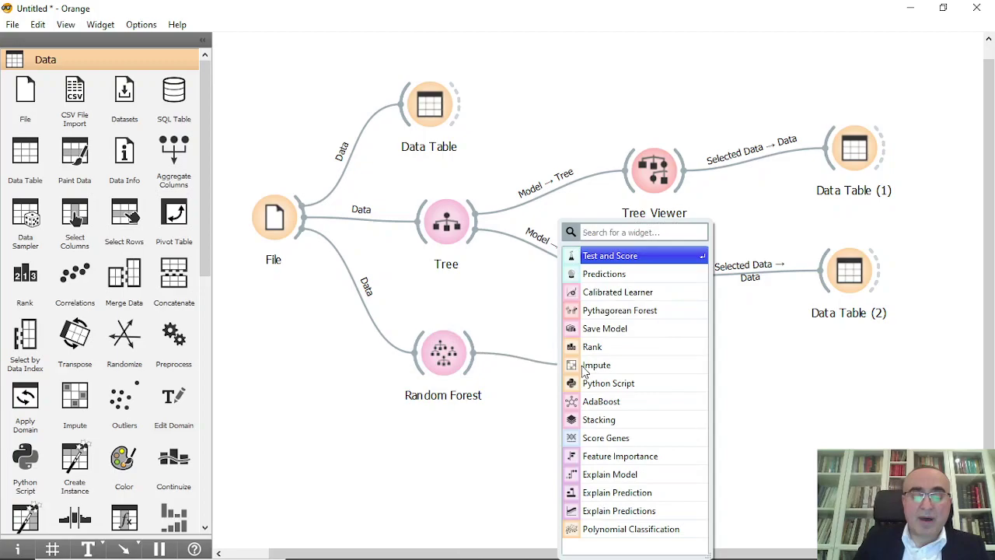
{"action": "type", "text": "py"}
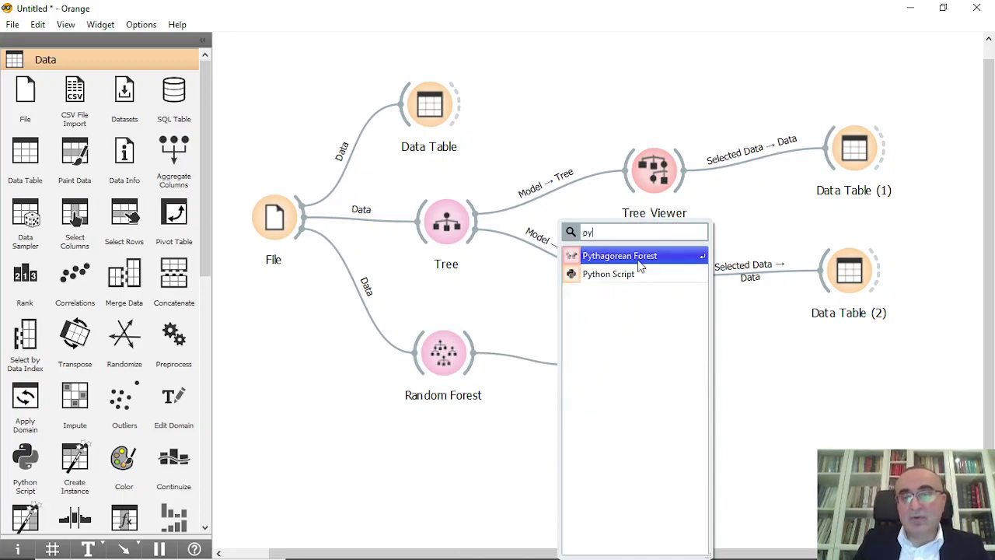
{"action": "left_click", "coordinate": [620, 256]}
Open the Pythagorean Forest, look through all its tree diagrams, and close the window.
{"action": "double_click", "coordinate": [608, 377]}
{"action": "left_click_drag", "start_coordinate": [775, 200], "coordinate": [783, 373]}
{"action": "scroll", "coordinate": [607, 194], "scroll_direction": "up", "scroll_amount": 10}
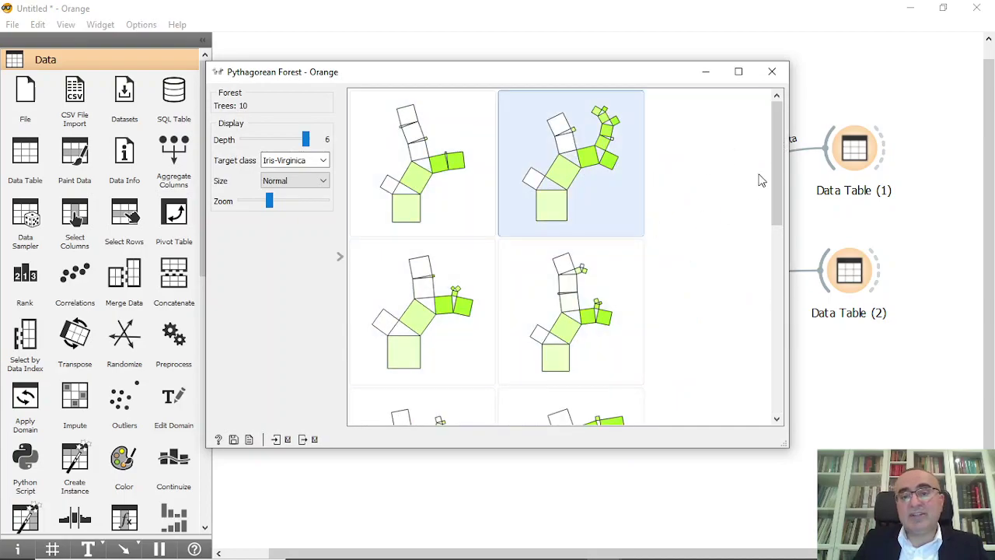
{"action": "left_click", "coordinate": [783, 306]}
{"action": "scroll", "coordinate": [780, 185], "scroll_direction": "up", "scroll_amount": 2}
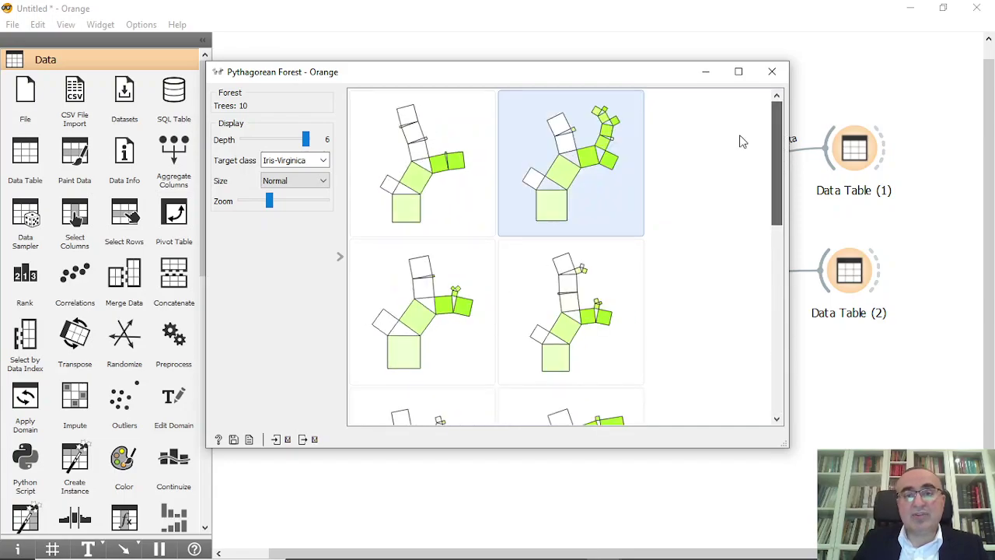
{"action": "left_click", "coordinate": [772, 73]}
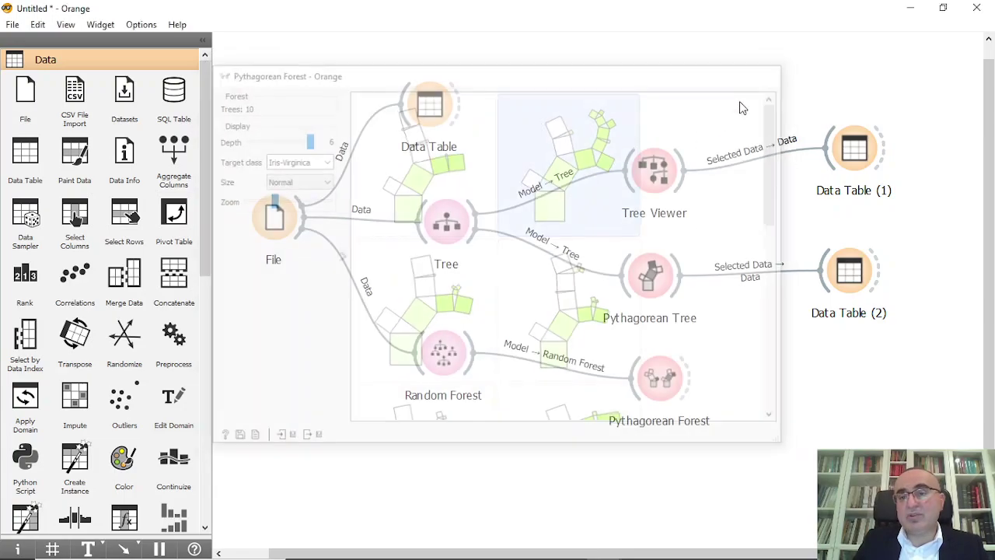
Connect a second Pythagorean Tree widget to the Pythagorean Forest's output and check which tree is selected in the forest.
{"action": "left_click_drag", "start_coordinate": [691, 382], "coordinate": [724, 381]}
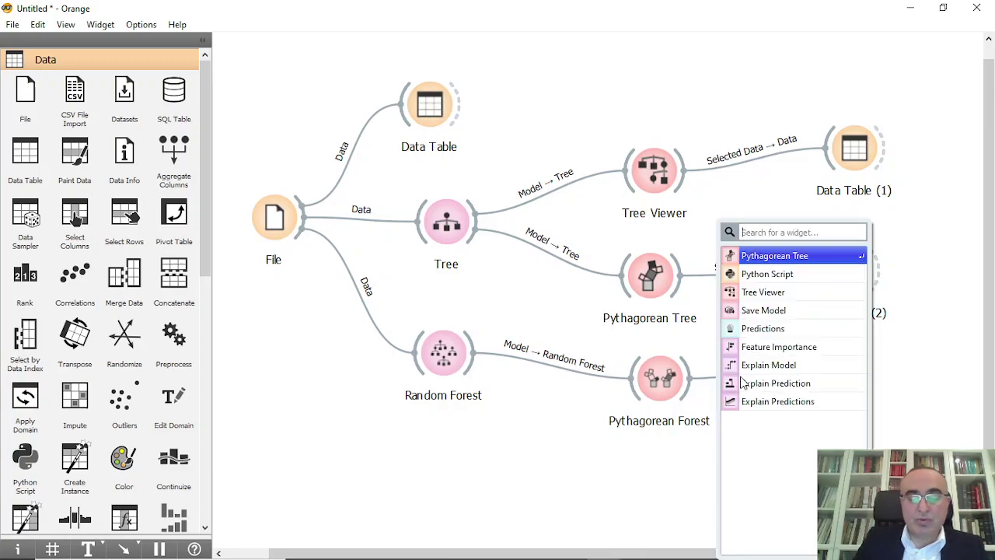
{"action": "type", "text": "py"}
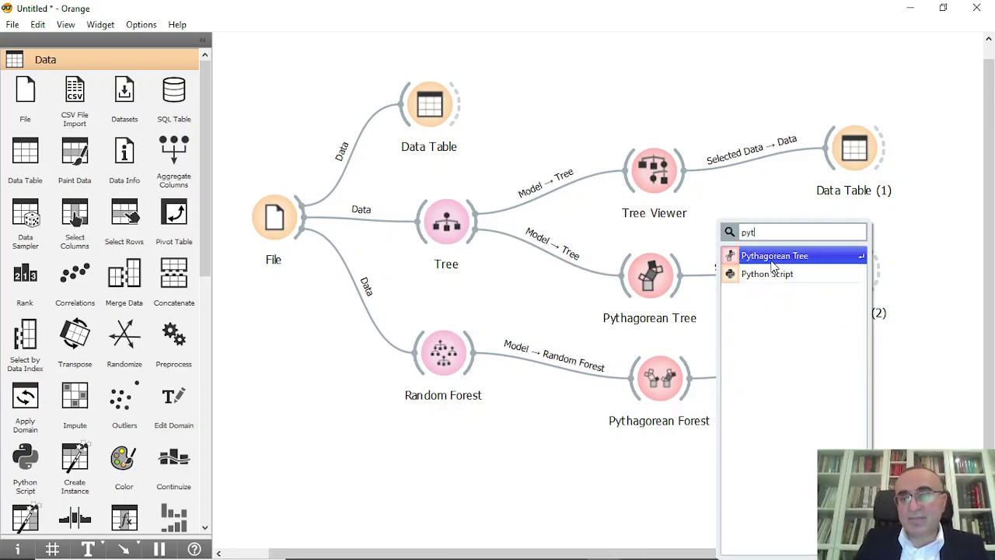
{"action": "type", "text": "t"}
{"action": "left_click", "coordinate": [772, 262]}
{"action": "double_click", "coordinate": [659, 378]}
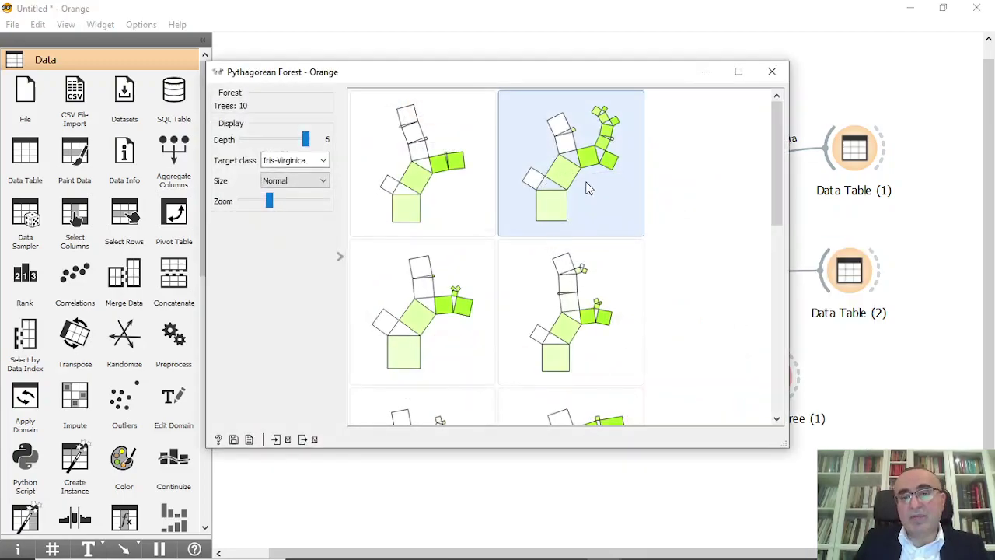
{"action": "left_click", "coordinate": [772, 72]}
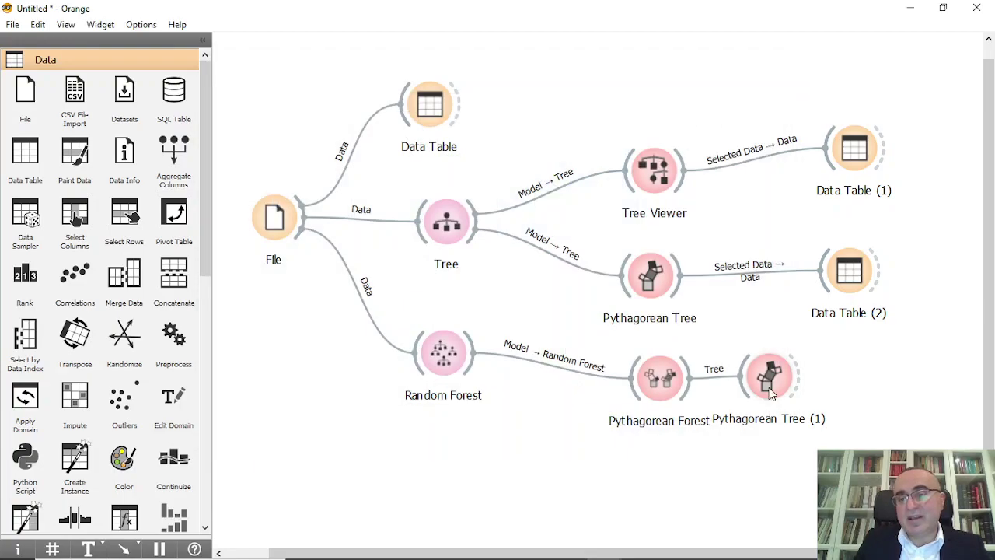
Open Pythagorean Tree (1) and select successive squares along its green branch up to a small square near the tip.
{"action": "double_click", "coordinate": [769, 381]}
{"action": "left_click", "coordinate": [615, 249]}
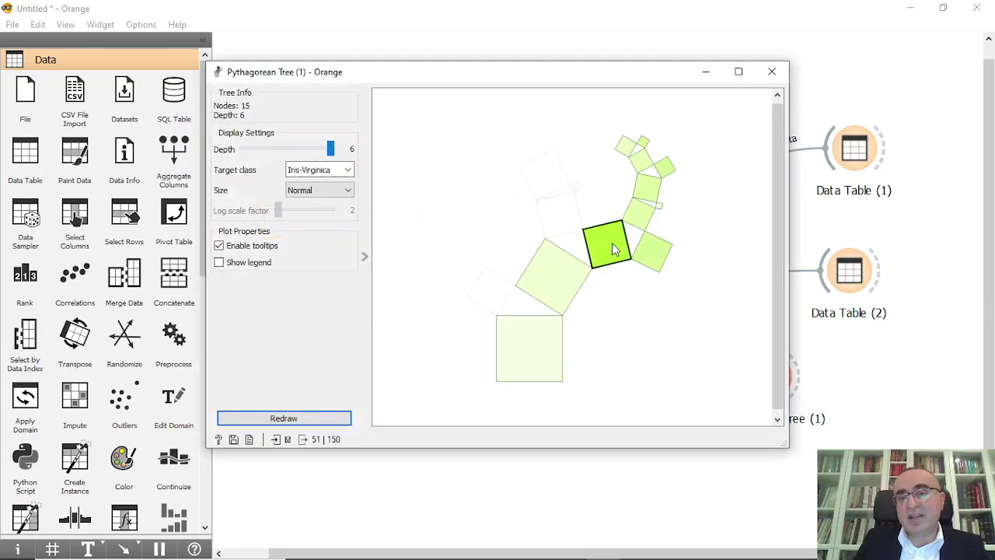
{"action": "left_click", "coordinate": [644, 220]}
{"action": "left_click", "coordinate": [647, 186]}
{"action": "left_click", "coordinate": [662, 167]}
{"action": "left_click", "coordinate": [639, 160]}
{"action": "left_click", "coordinate": [626, 151]}
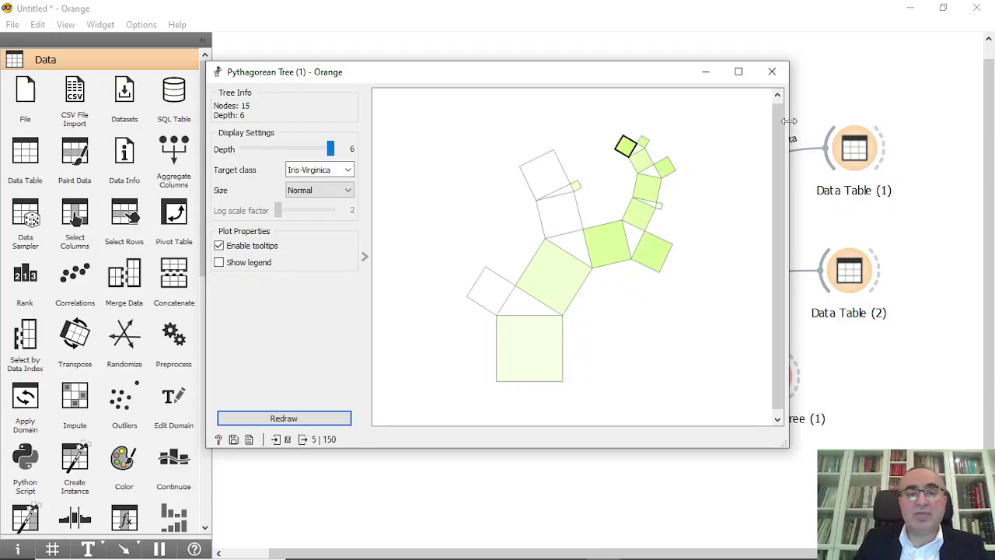
Close Pythagorean Tree (1), open the File widget, and check the path of the datasets folder in File Explorer.
{"action": "left_click", "coordinate": [772, 72]}
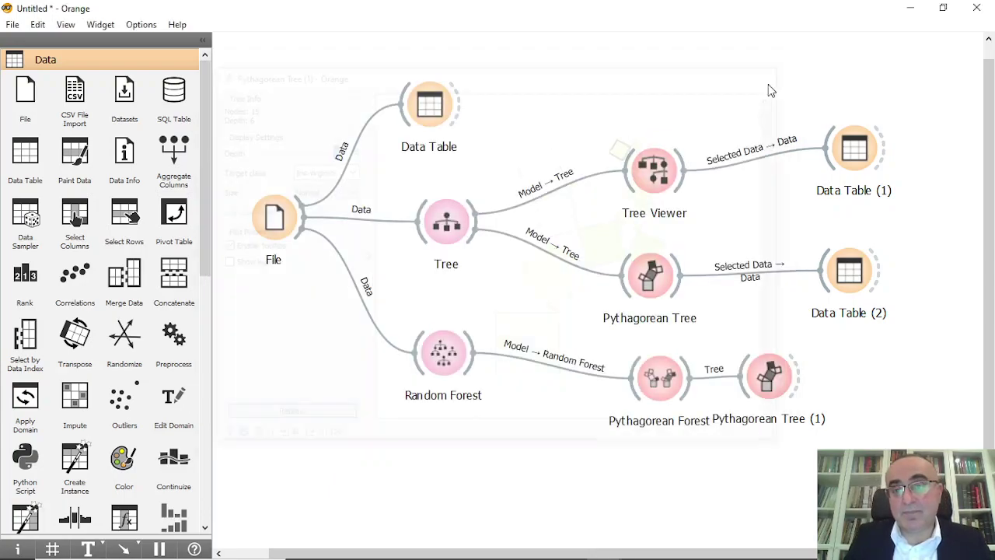
{"action": "double_click", "coordinate": [273, 222]}
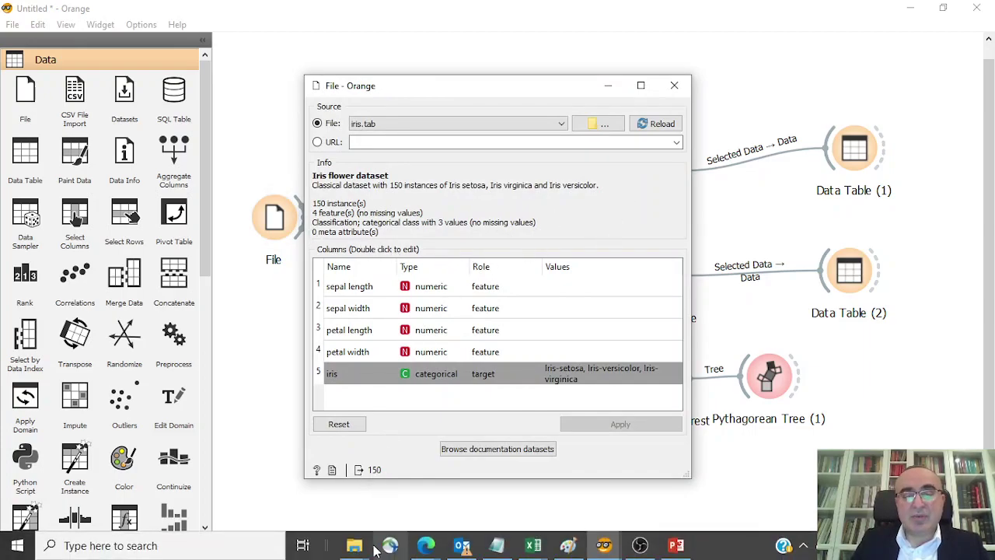
{"action": "right_click", "coordinate": [370, 549]}
{"action": "left_click", "coordinate": [344, 519]}
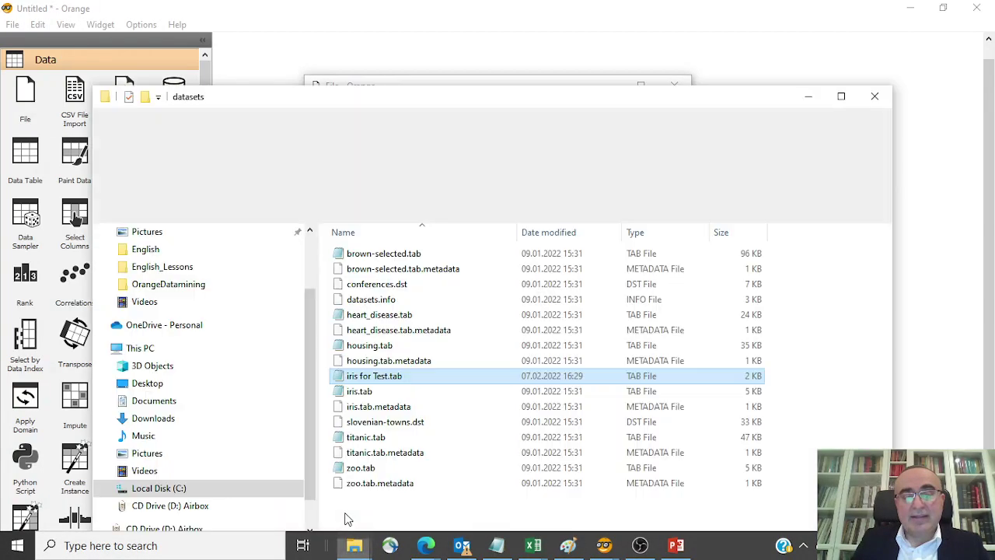
{"action": "left_click", "coordinate": [565, 208]}
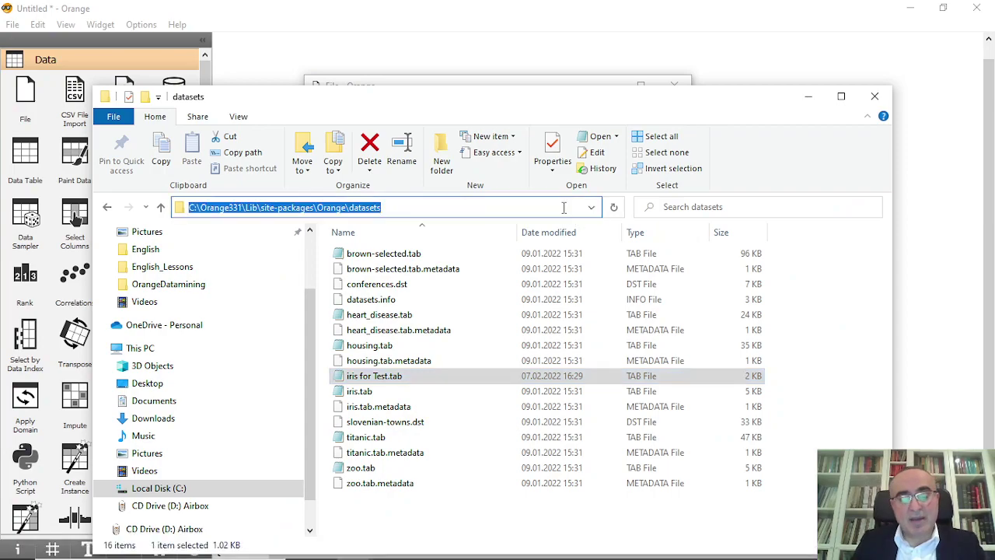
{"action": "left_click", "coordinate": [809, 97]}
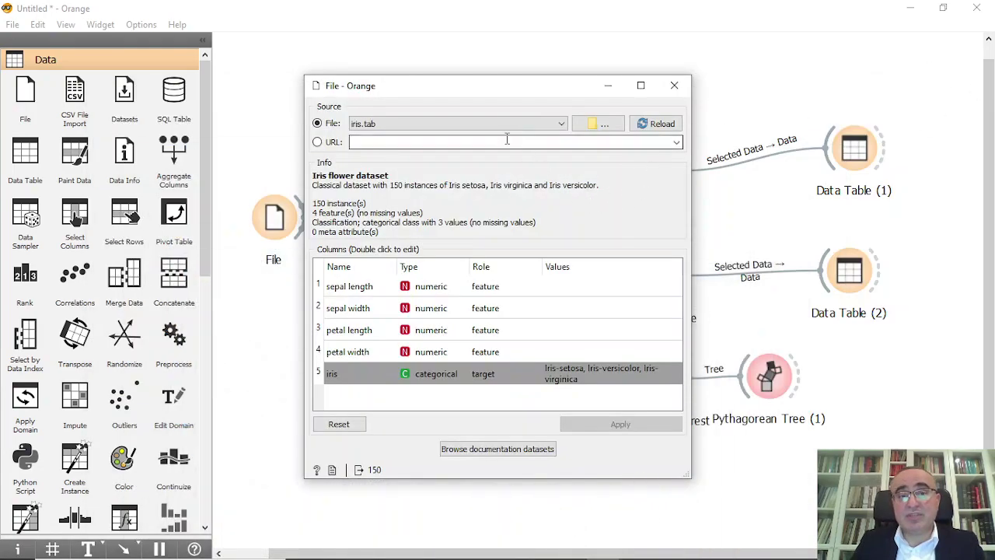
Load housing.tab from the datasets folder into the File widget and close its window.
{"action": "left_click", "coordinate": [585, 127]}
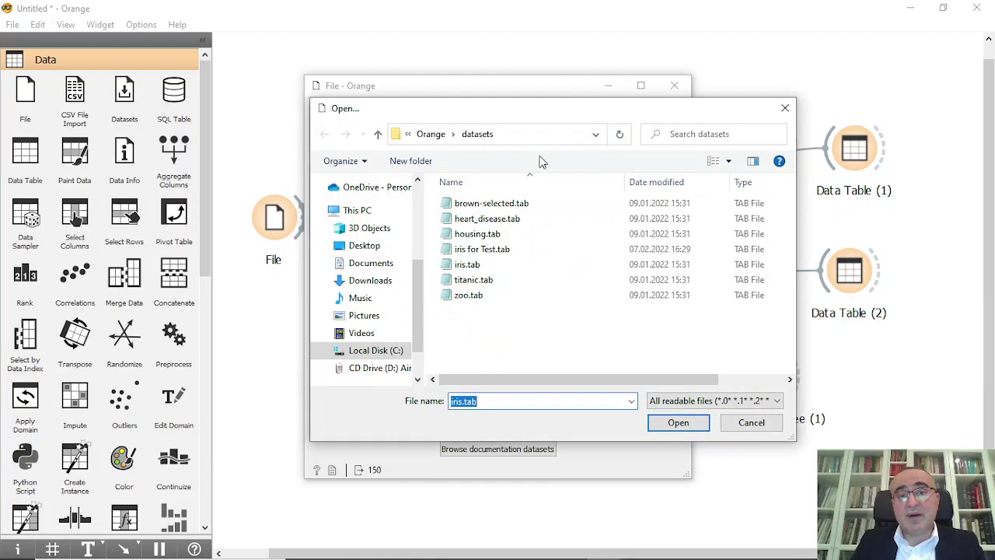
{"action": "double_click", "coordinate": [477, 234]}
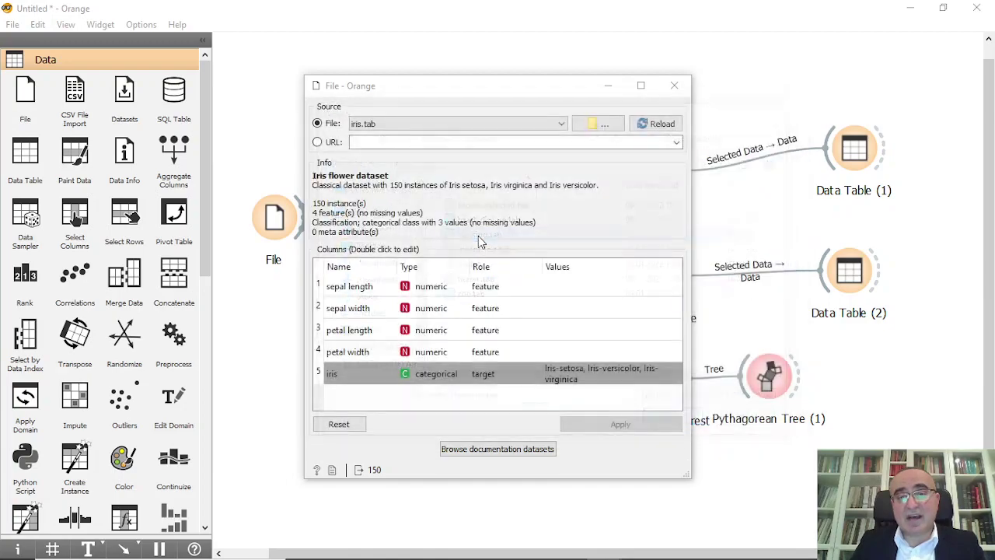
{"action": "left_click", "coordinate": [675, 87]}
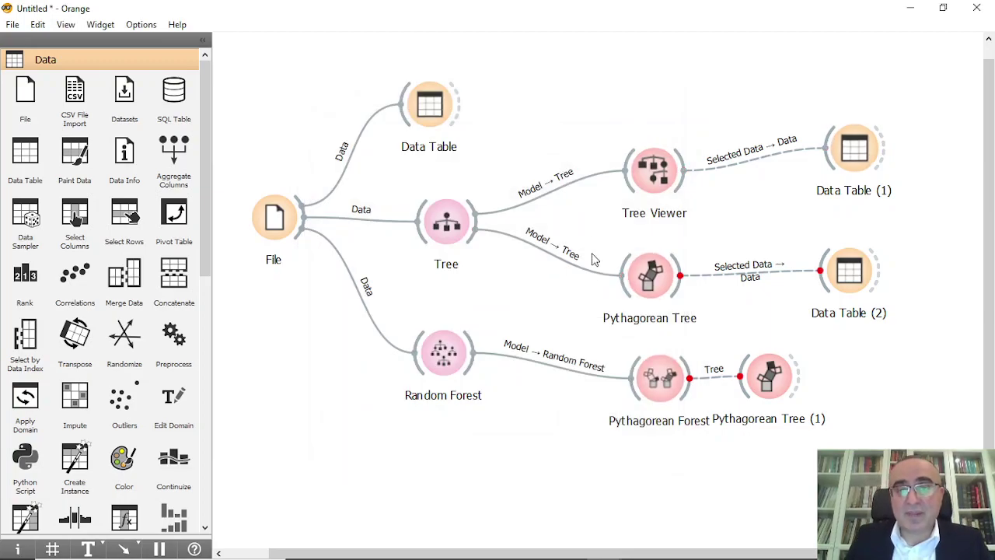
Open the Pythagorean Tree for the housing data and set its node color to Mean.
{"action": "double_click", "coordinate": [651, 282]}
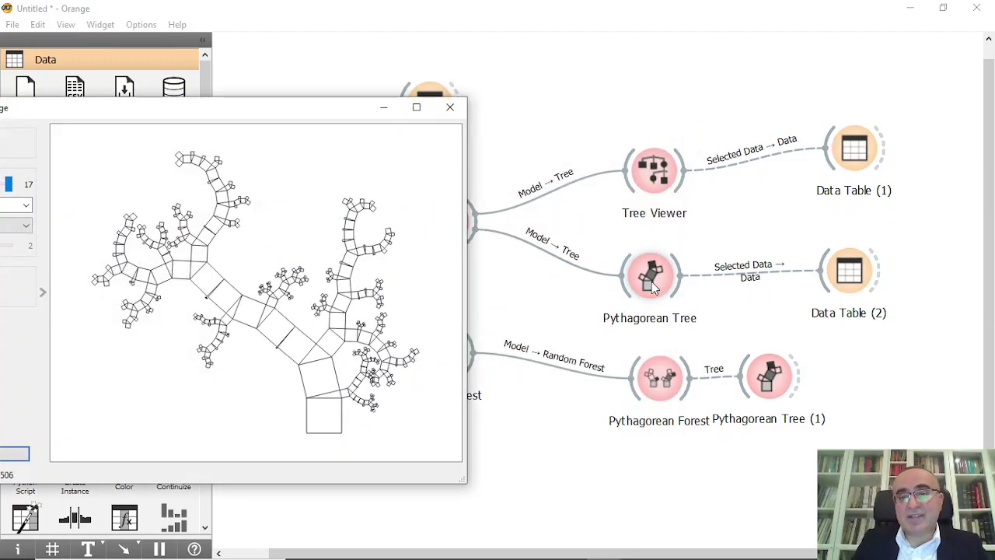
{"action": "left_click", "coordinate": [450, 106]}
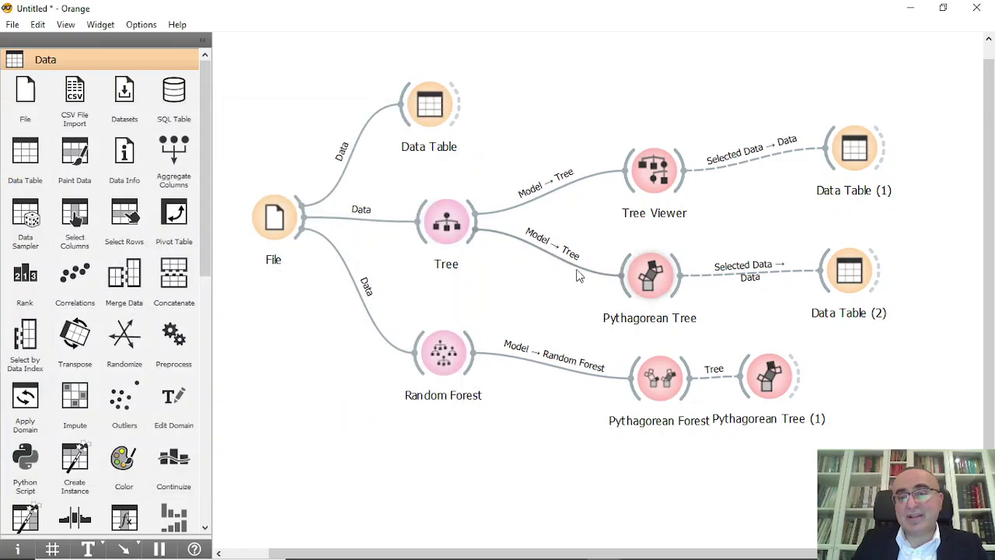
{"action": "left_click", "coordinate": [663, 291]}
{"action": "double_click", "coordinate": [663, 291]}
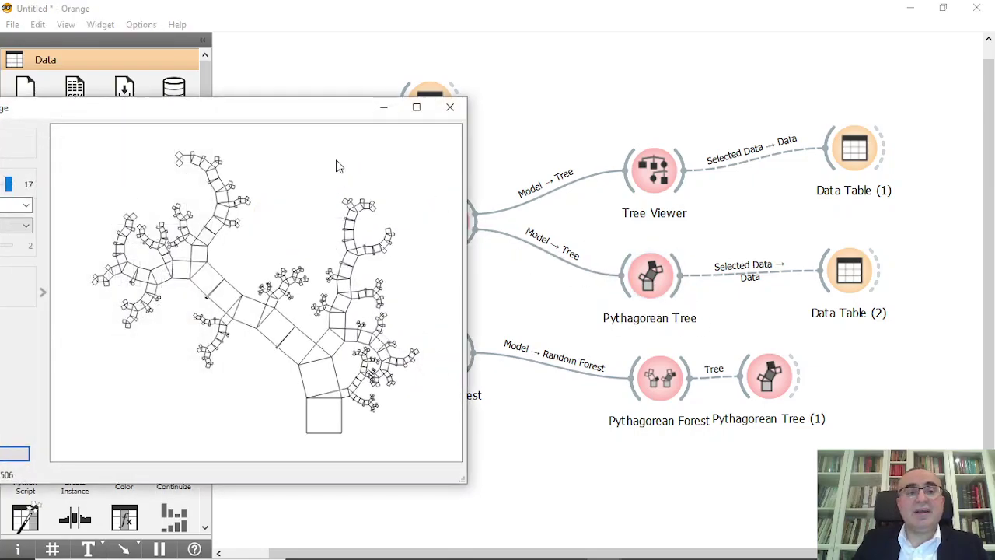
{"action": "left_click_drag", "start_coordinate": [308, 113], "coordinate": [423, 126]}
{"action": "left_click", "coordinate": [201, 208]}
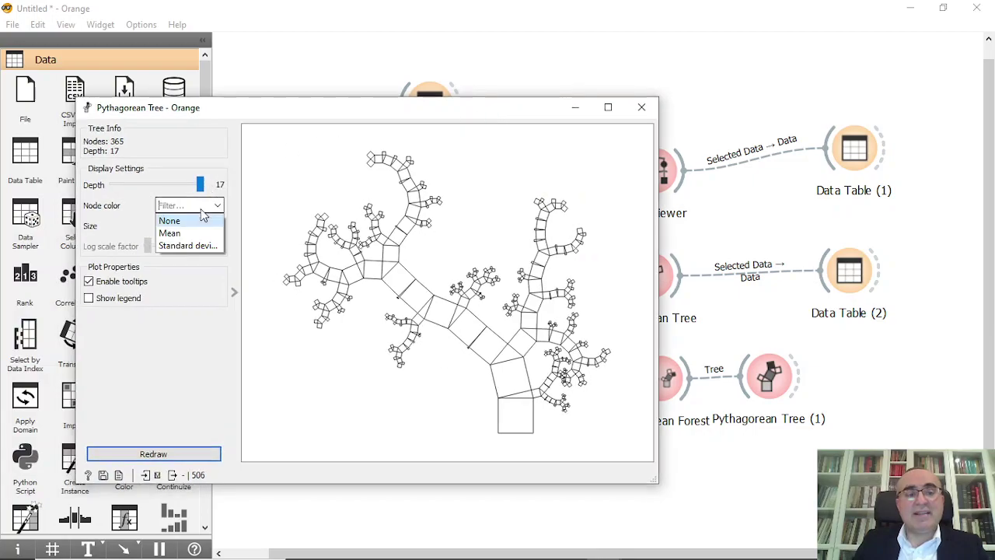
{"action": "left_click", "coordinate": [195, 232]}
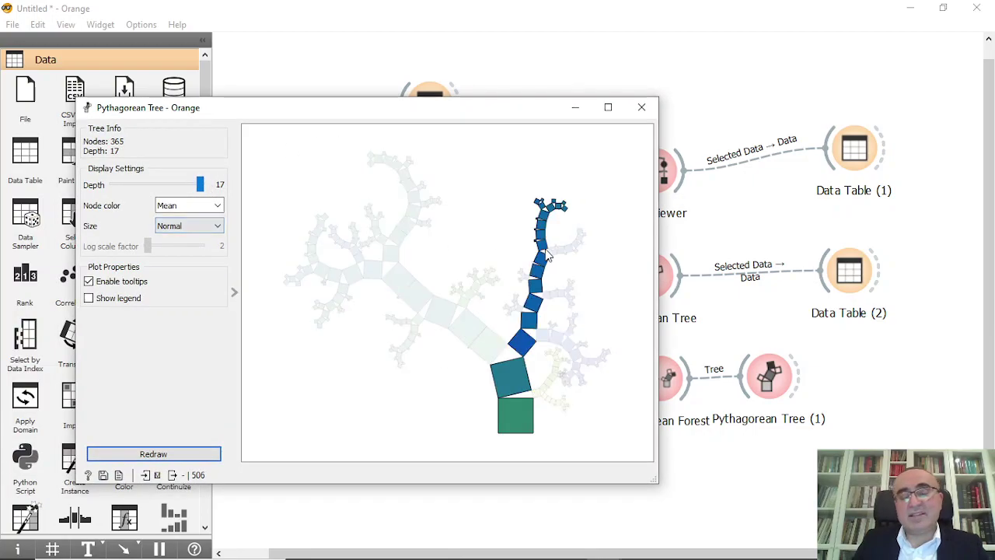
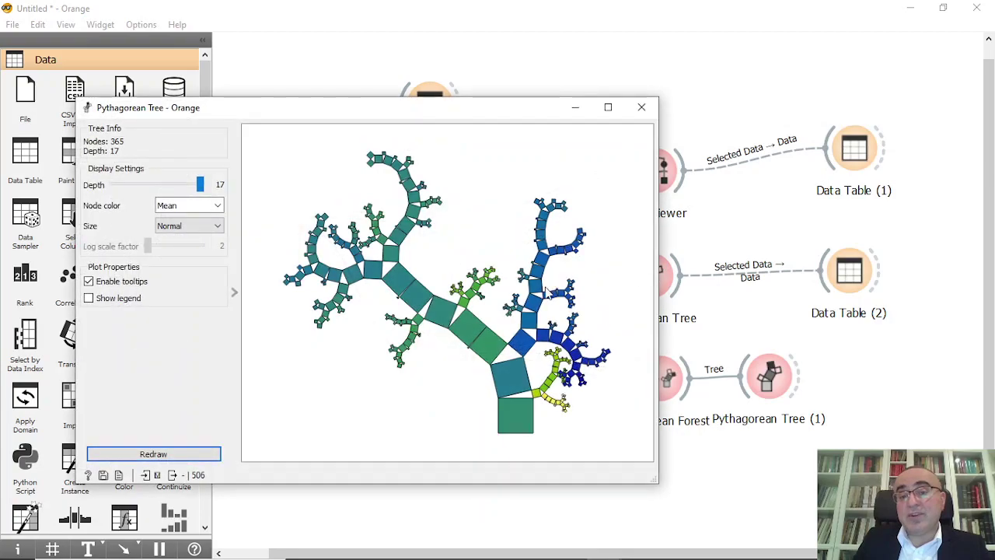
Open Data Table (2) beside the Pythagorean Tree and select a large green square on the tree's main left branch.
{"action": "left_click_drag", "start_coordinate": [503, 118], "coordinate": [451, 105]}
{"action": "left_click", "coordinate": [856, 272]}
{"action": "double_click", "coordinate": [855, 273]}
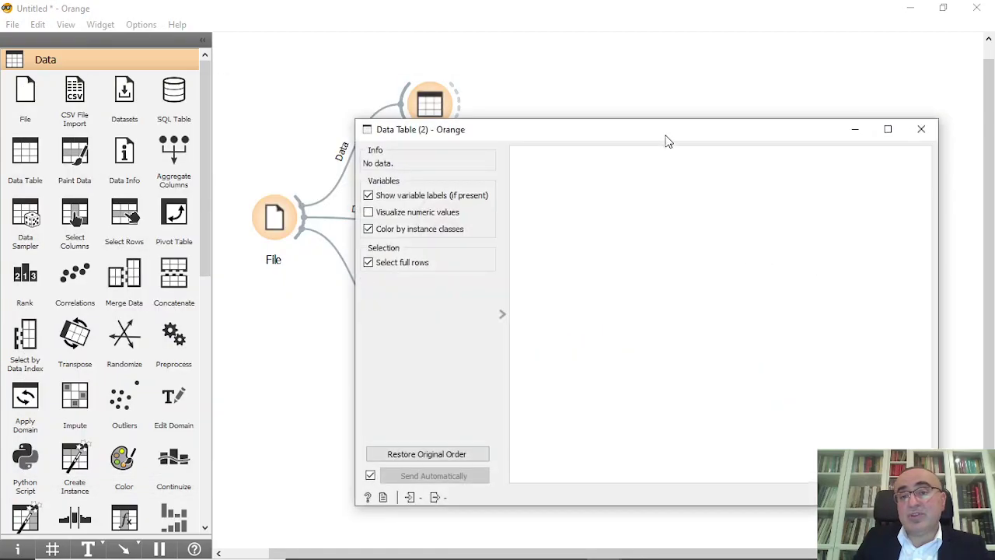
{"action": "left_click_drag", "start_coordinate": [667, 142], "coordinate": [731, 115]}
{"action": "mouse_move", "coordinate": [608, 549]}
{"action": "left_click", "coordinate": [693, 471]}
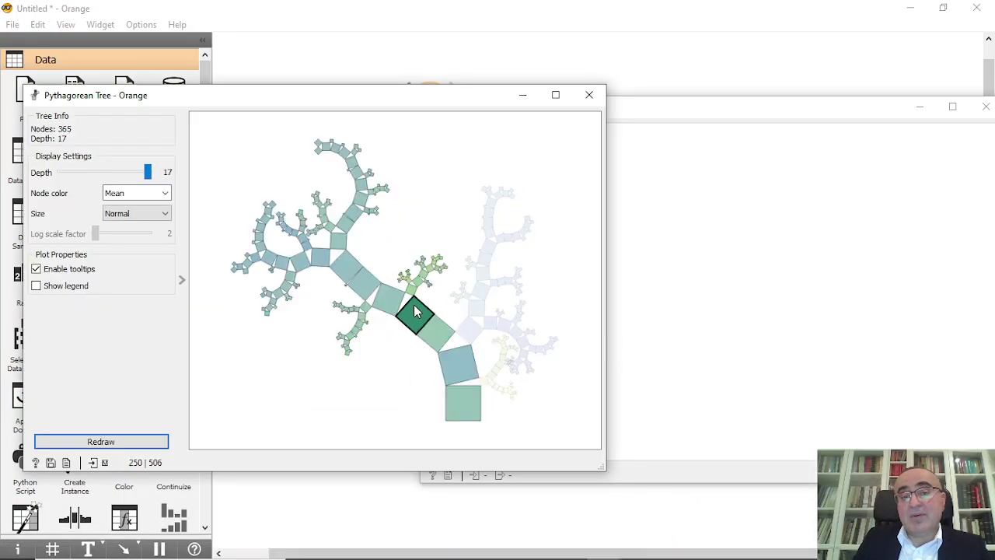
Select successive squares on the upper part of the tree's blue right branch to compare their instances in Data Table (2).
{"action": "left_click", "coordinate": [500, 238]}
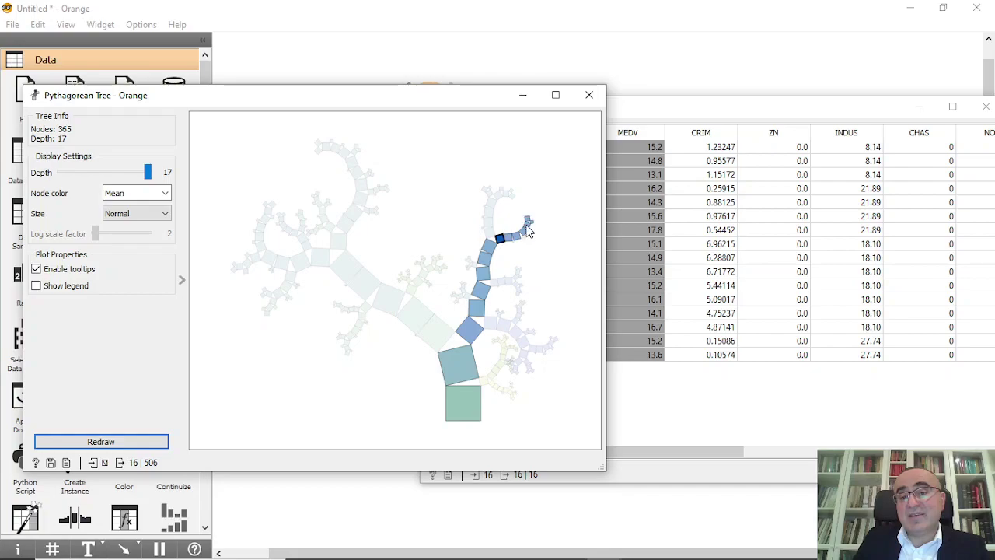
{"action": "left_click", "coordinate": [527, 220]}
{"action": "left_click", "coordinate": [500, 196]}
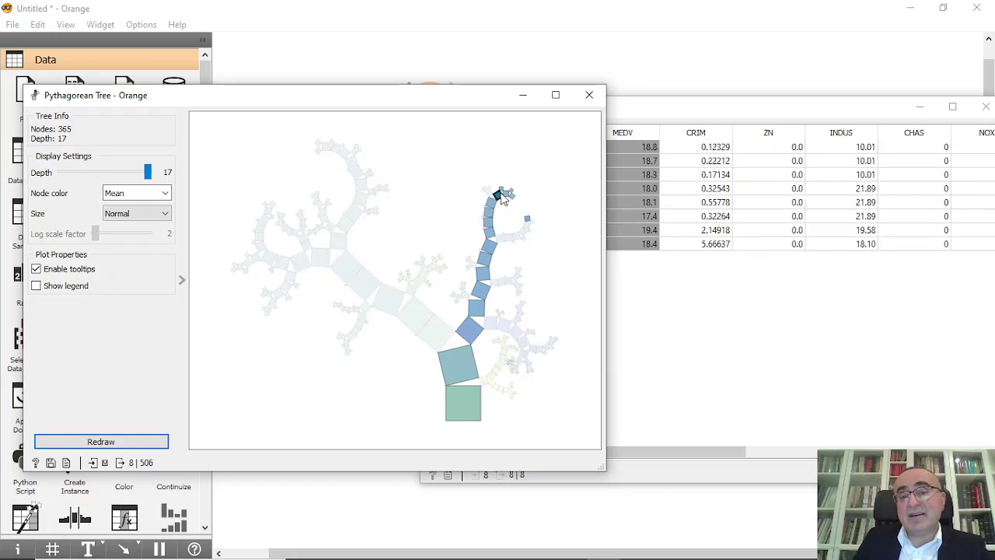
{"action": "left_click", "coordinate": [506, 195]}
{"action": "left_click", "coordinate": [511, 196]}
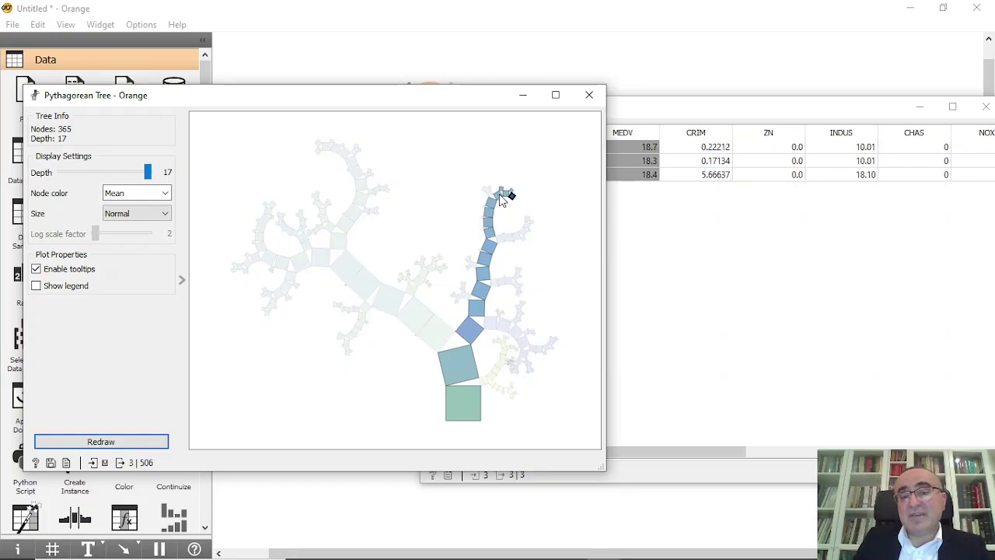
{"action": "left_click", "coordinate": [498, 197]}
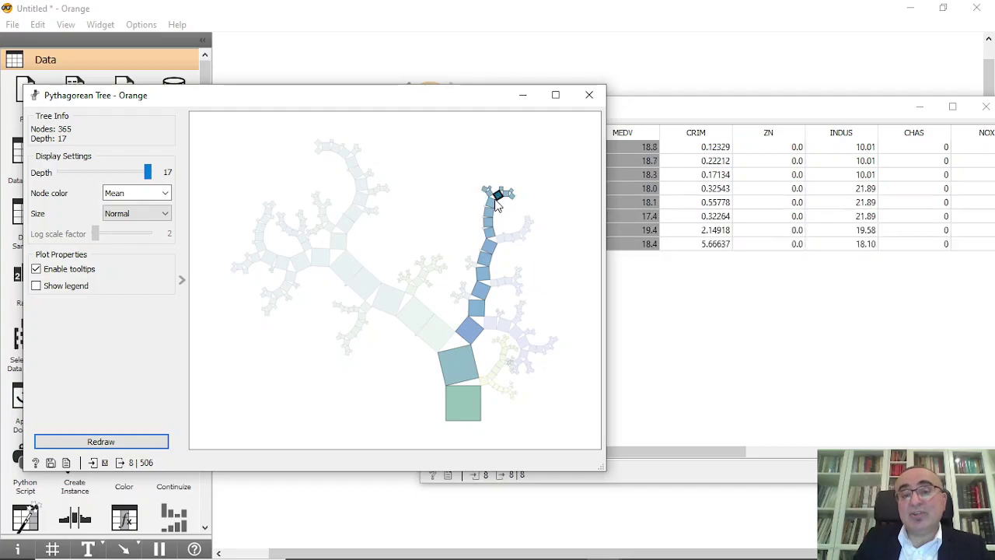
{"action": "left_click", "coordinate": [493, 205]}
{"action": "left_click", "coordinate": [489, 211]}
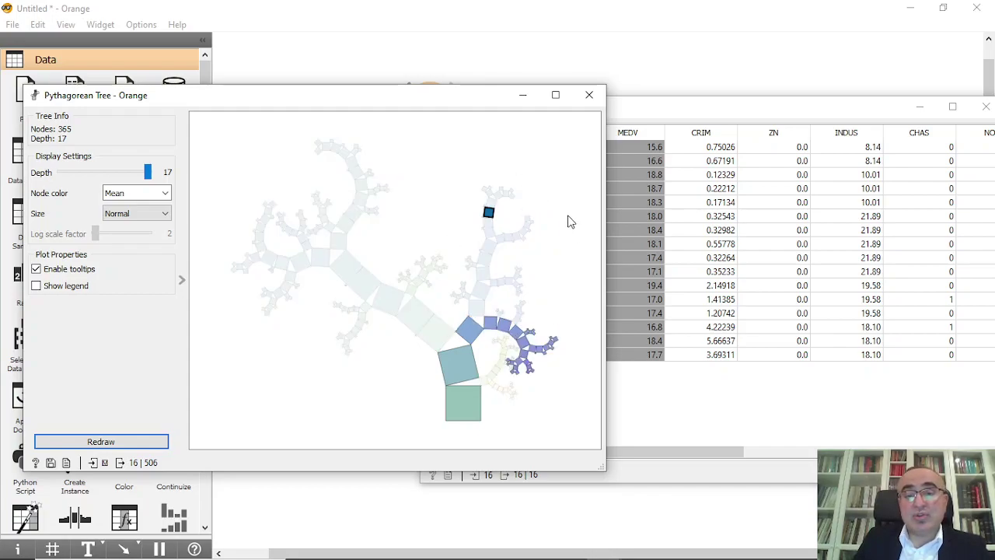
Select several squares along the green left branch to inspect their instances, and close the Pythagorean Tree and Data Table (2).
{"action": "left_click", "coordinate": [382, 294]}
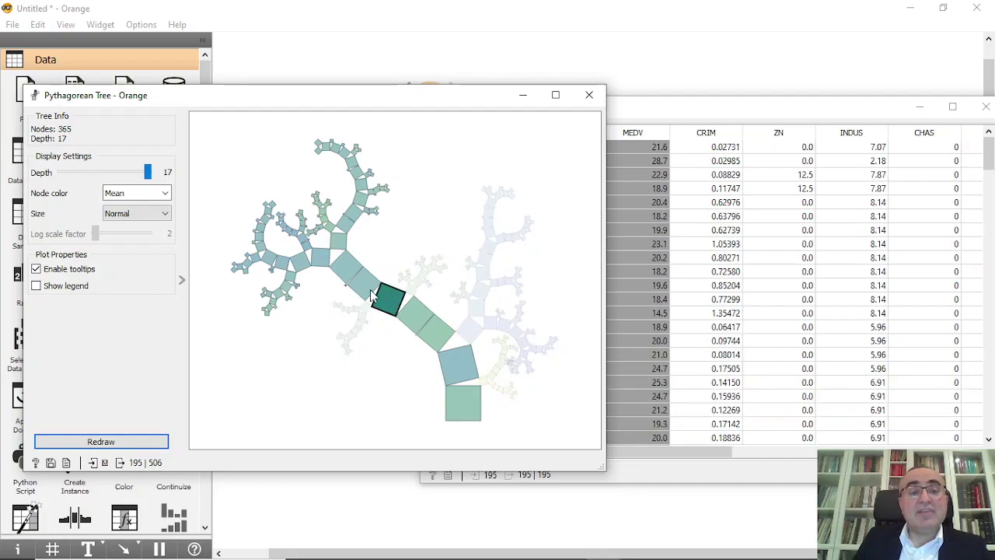
{"action": "left_click", "coordinate": [339, 239]}
{"action": "left_click", "coordinate": [317, 196]}
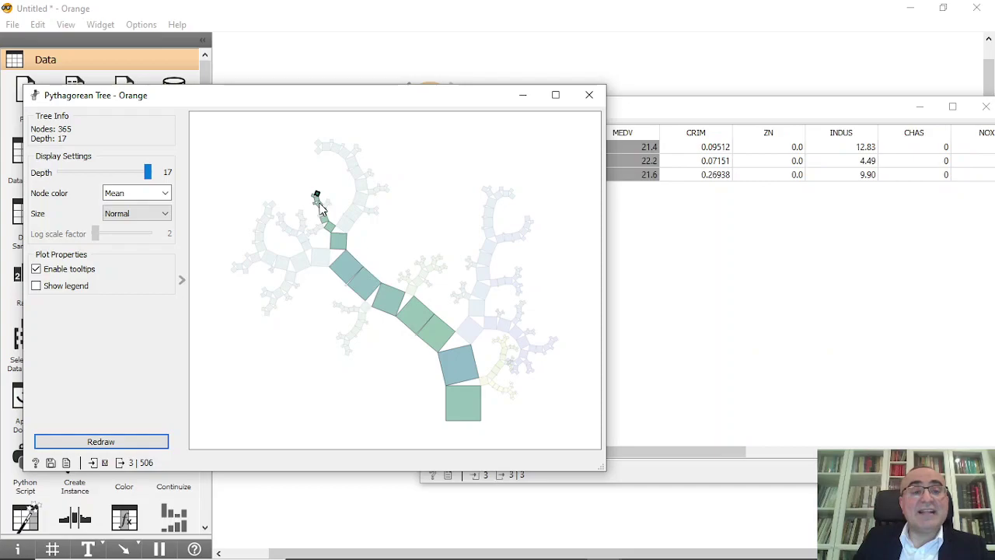
{"action": "left_click", "coordinate": [319, 204]}
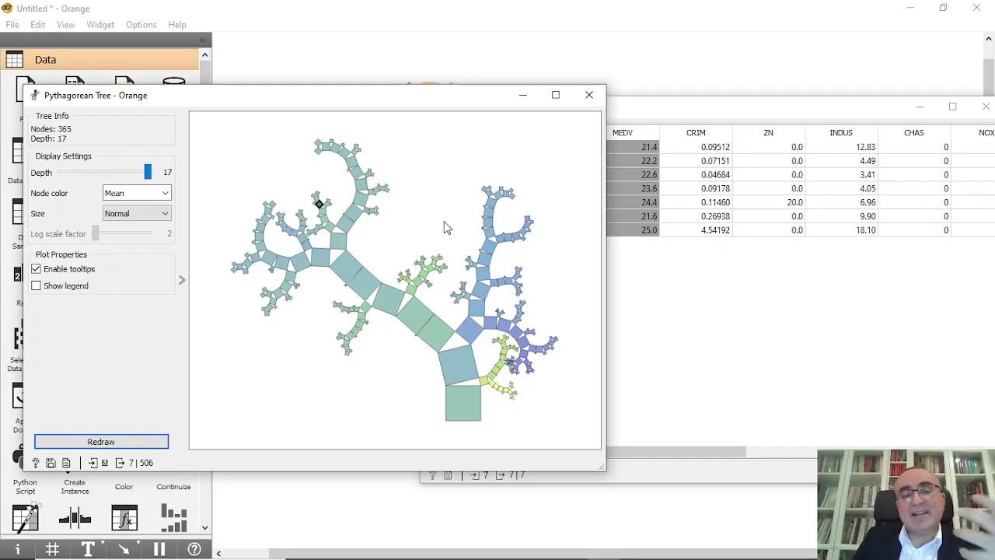
{"action": "left_click", "coordinate": [588, 95]}
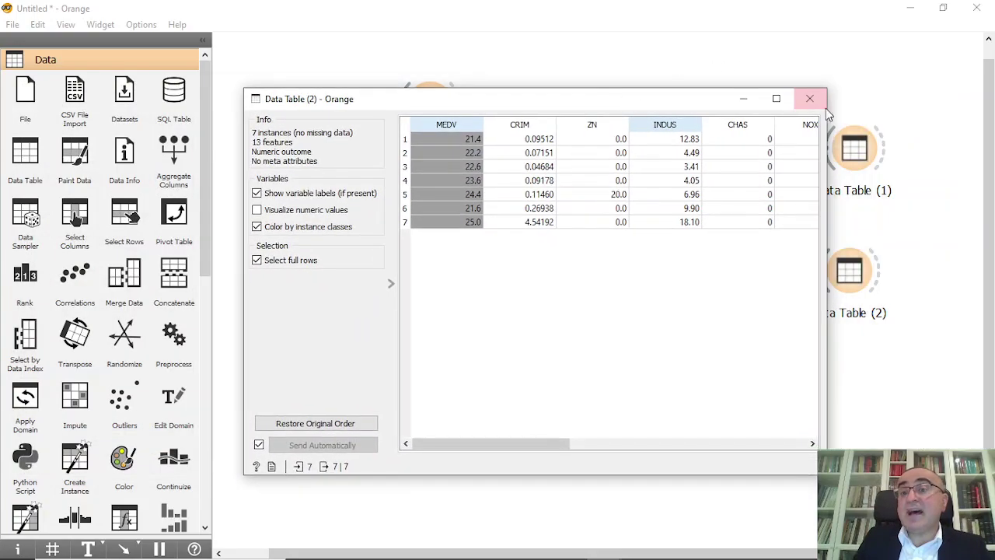
{"action": "left_click", "coordinate": [809, 98]}
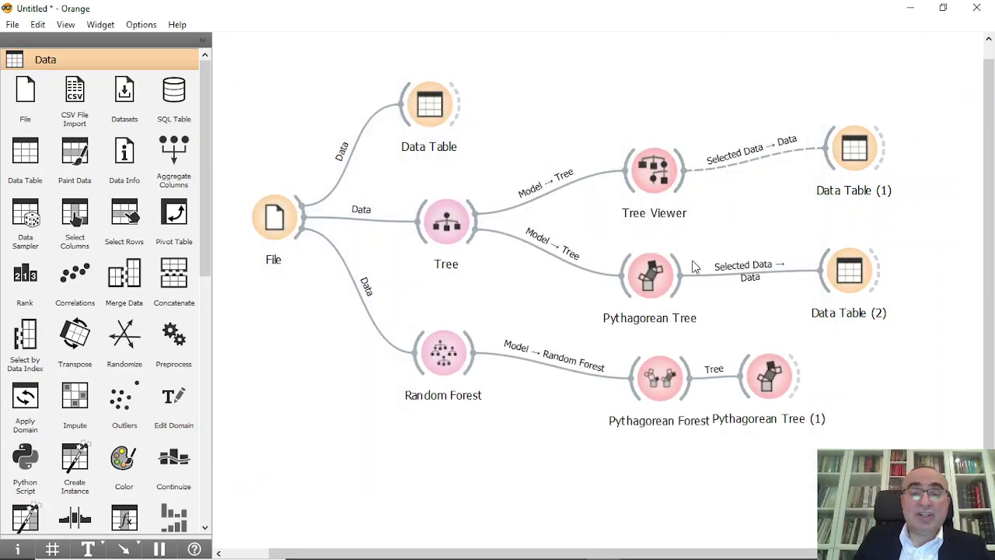
Open the Tree Viewer, reduce its zoom to the minimum to examine the housing regression tree, and close it.
{"action": "double_click", "coordinate": [653, 173]}
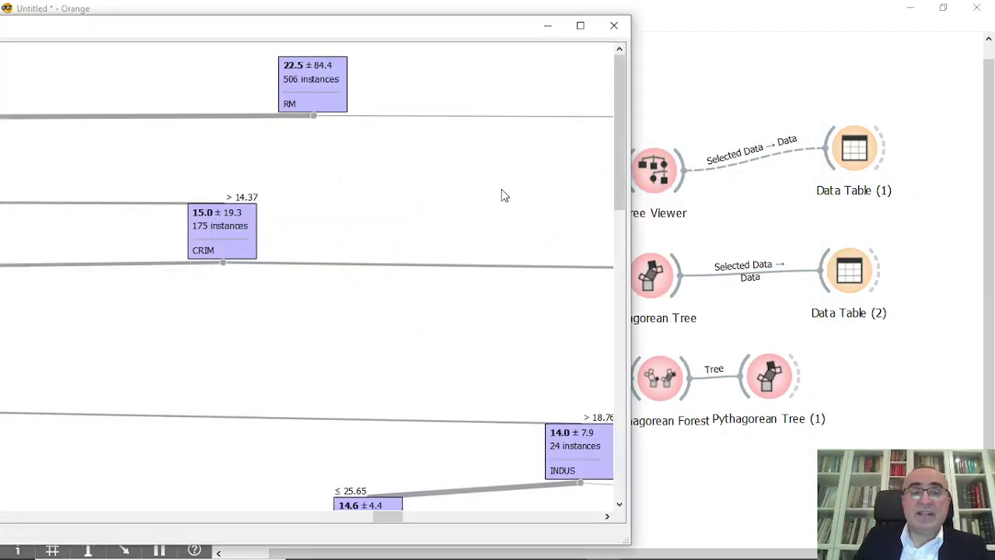
{"action": "left_click_drag", "start_coordinate": [357, 38], "coordinate": [661, 43]}
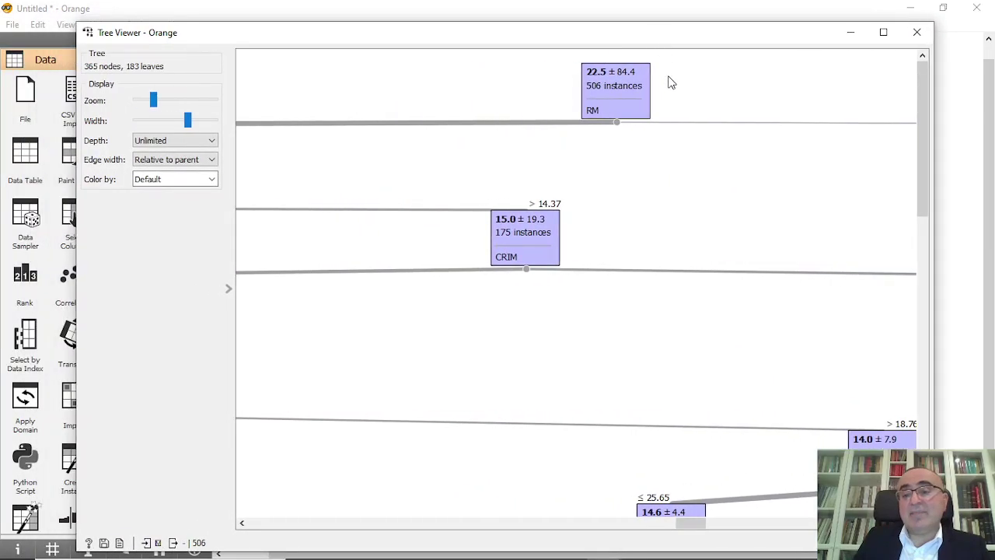
{"action": "scroll", "coordinate": [403, 377], "scroll_direction": "down", "scroll_amount": 3}
{"action": "scroll", "coordinate": [403, 377], "scroll_direction": "up", "scroll_amount": 3}
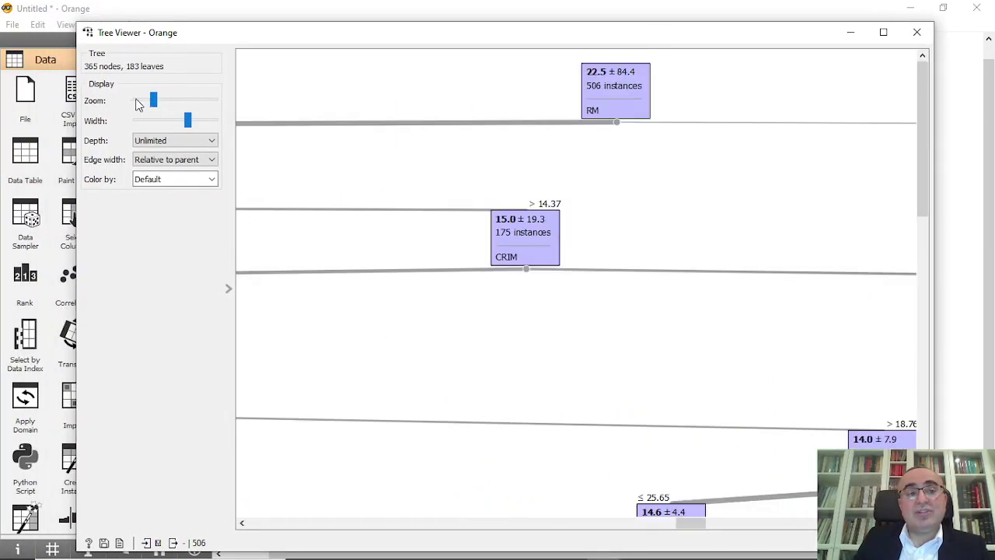
{"action": "left_click_drag", "start_coordinate": [155, 100], "coordinate": [122, 106]}
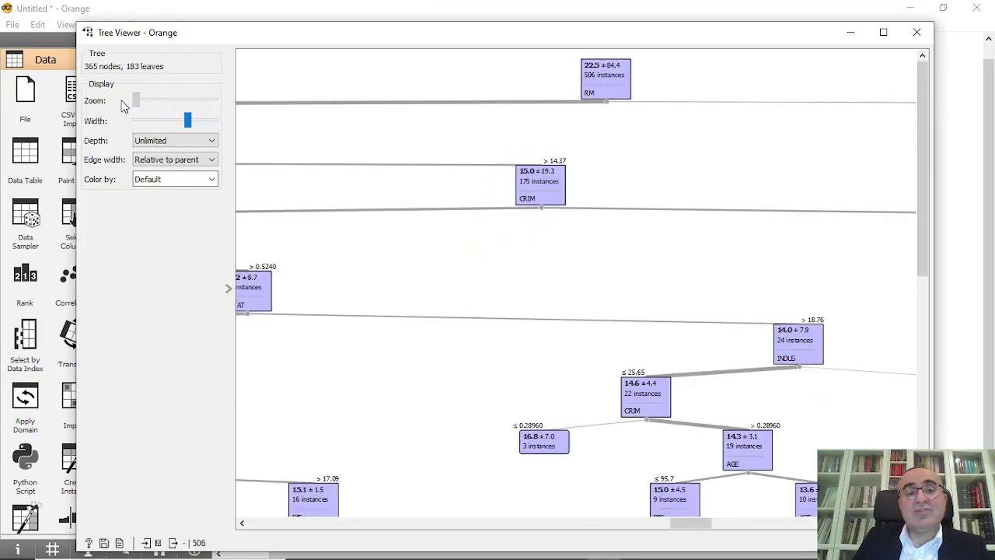
{"action": "left_click_drag", "start_coordinate": [923, 130], "coordinate": [949, 115]}
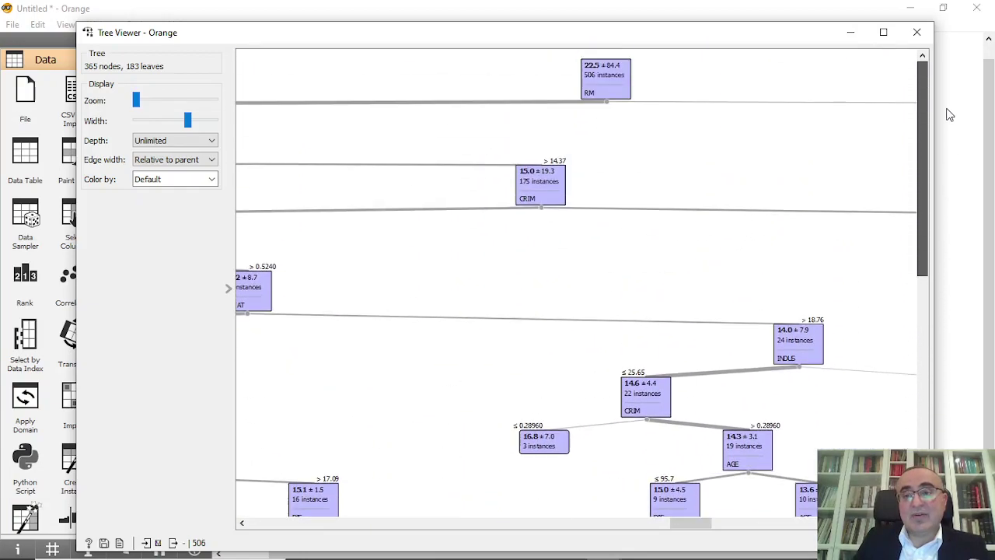
{"action": "left_click", "coordinate": [916, 31]}
Switch the File widget's source back to iris.tab and close its window.
{"action": "double_click", "coordinate": [289, 232]}
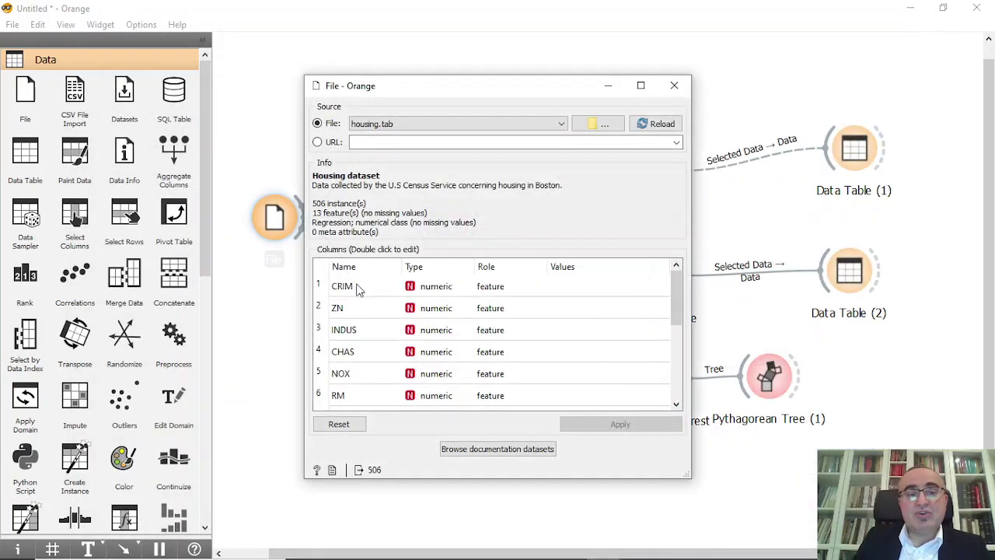
{"action": "left_click", "coordinate": [465, 126]}
{"action": "left_click", "coordinate": [427, 145]}
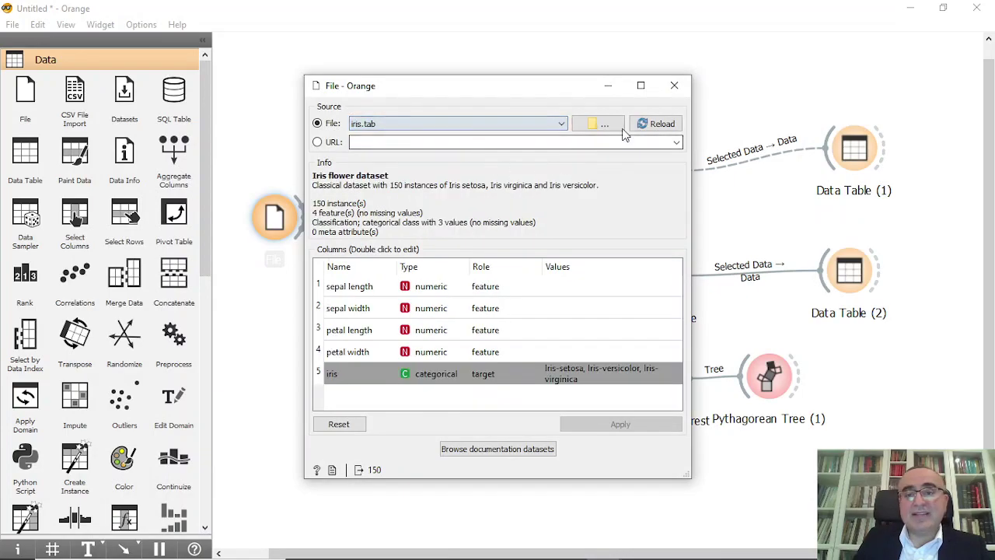
{"action": "left_click", "coordinate": [674, 85]}
Open the Pythagorean Tree and the Tree Viewer in turn to view the iris tree, closing each window.
{"action": "double_click", "coordinate": [657, 281]}
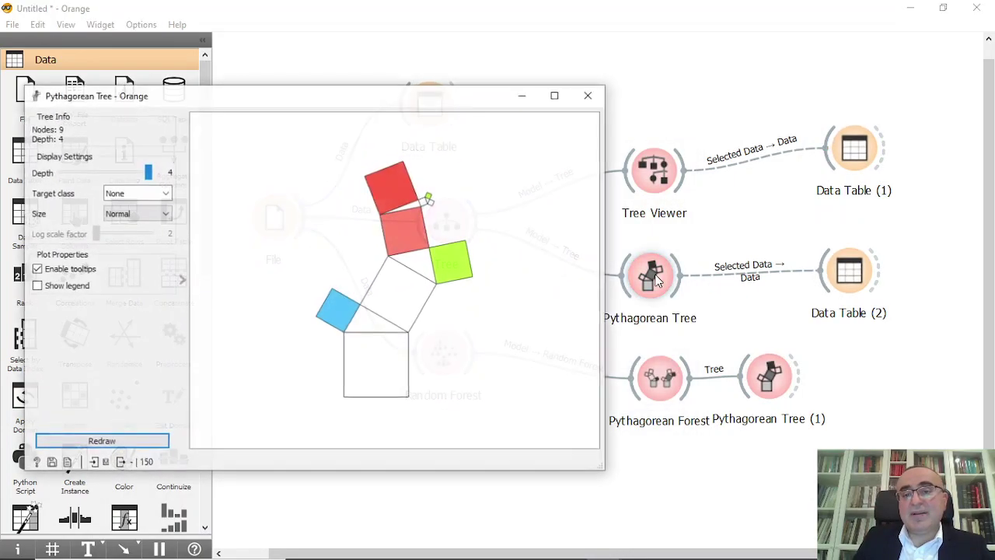
{"action": "left_click", "coordinate": [589, 94]}
{"action": "double_click", "coordinate": [651, 159]}
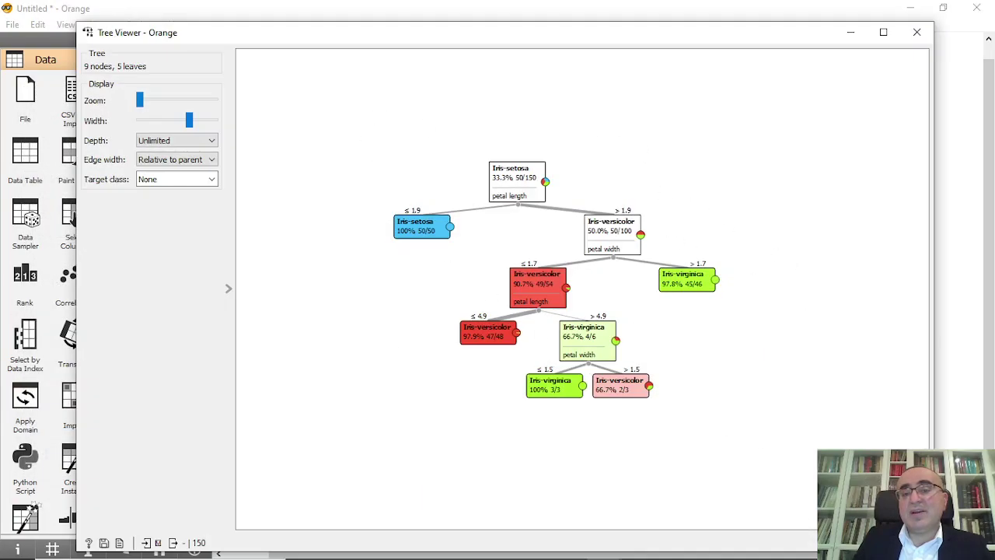
{"action": "left_click", "coordinate": [918, 31]}
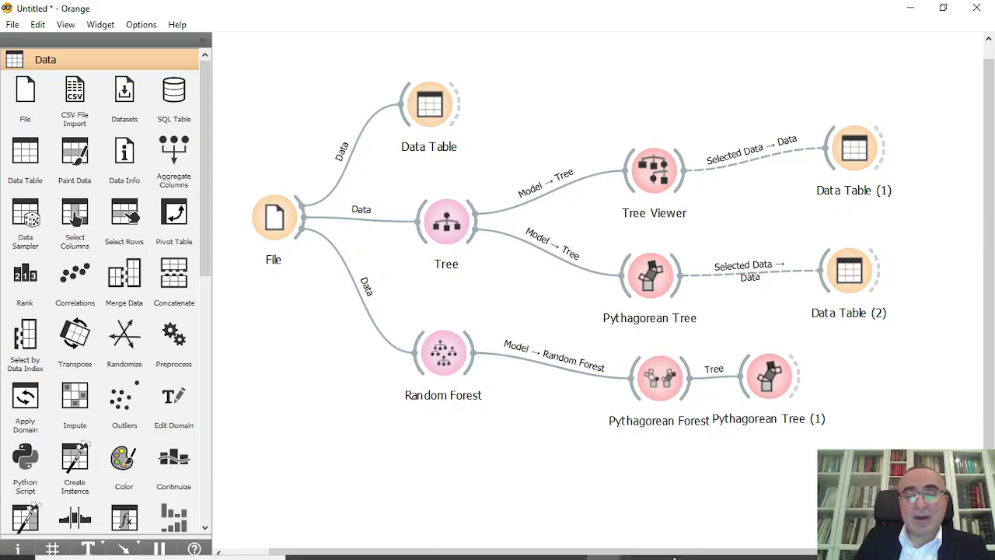
Switch to the PowerPoint presentation and show slide 5, the closing slide.
{"action": "left_click", "coordinate": [673, 549]}
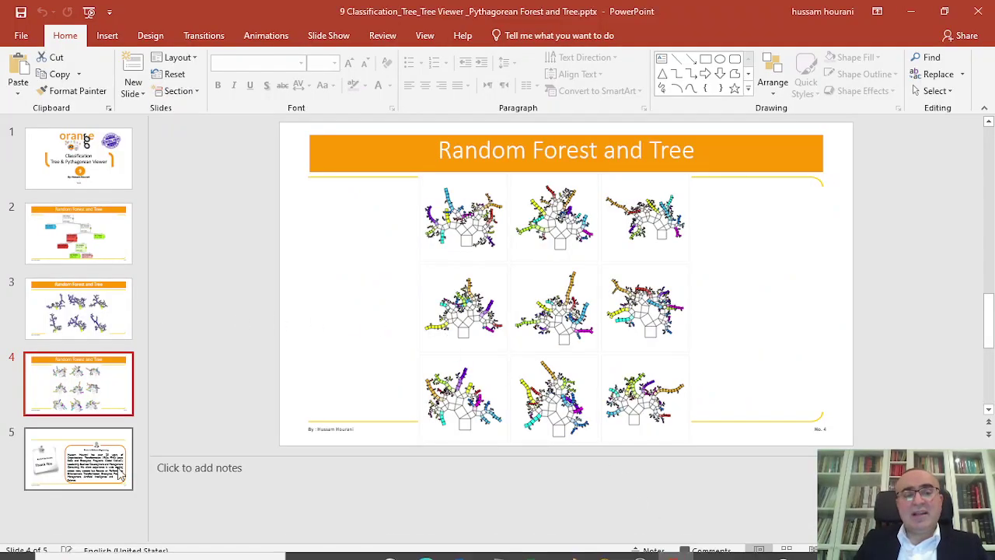
{"action": "left_click", "coordinate": [117, 455]}
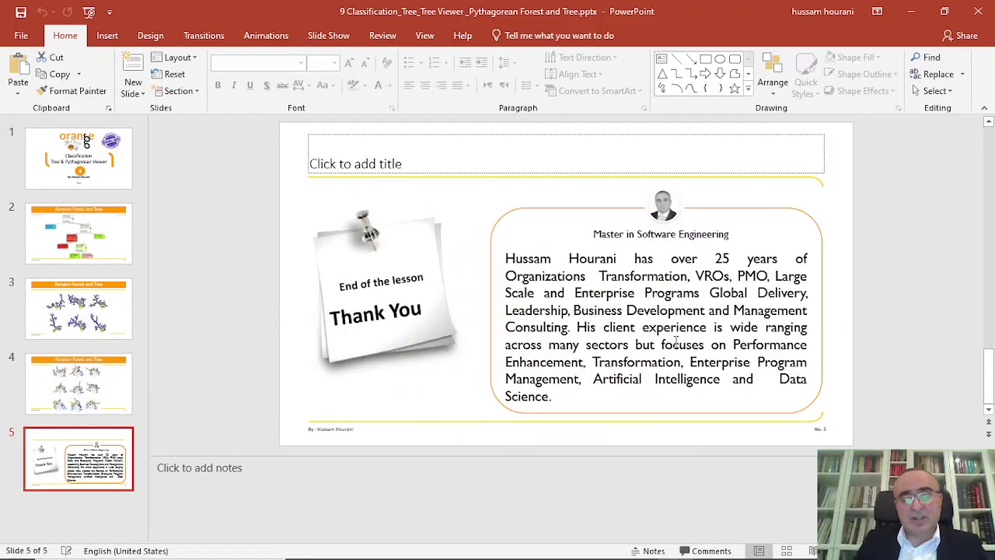